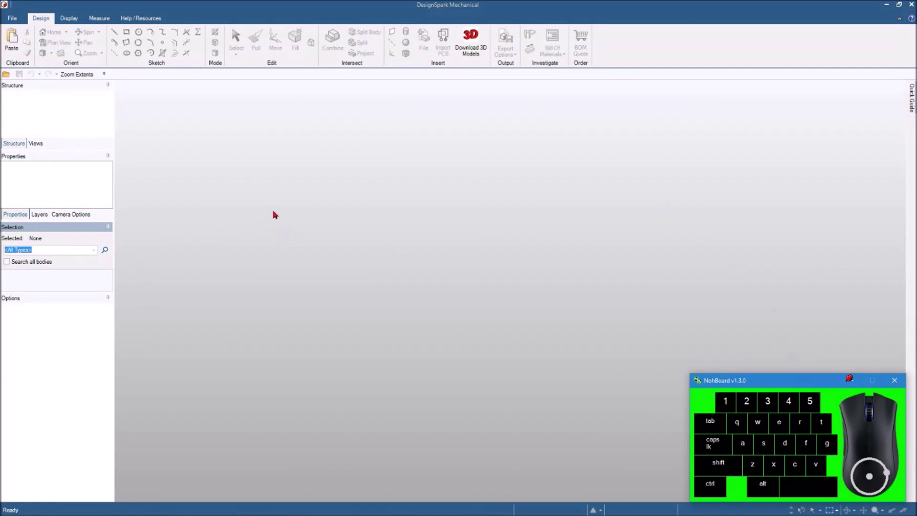
Step: Create a new empty design document and orient its sketch grid to Plan View
{"action": "left_click", "coordinate": [8, 20]}
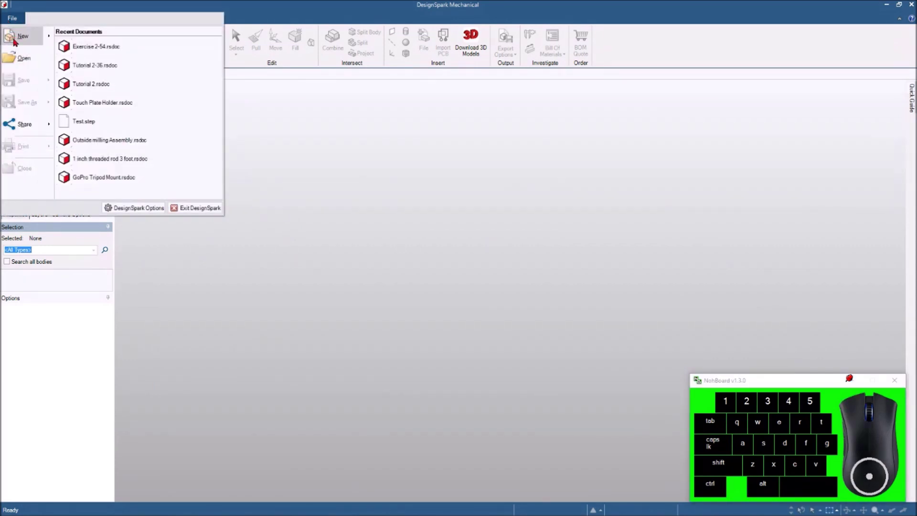
{"action": "mouse_move", "coordinate": [17, 40]}
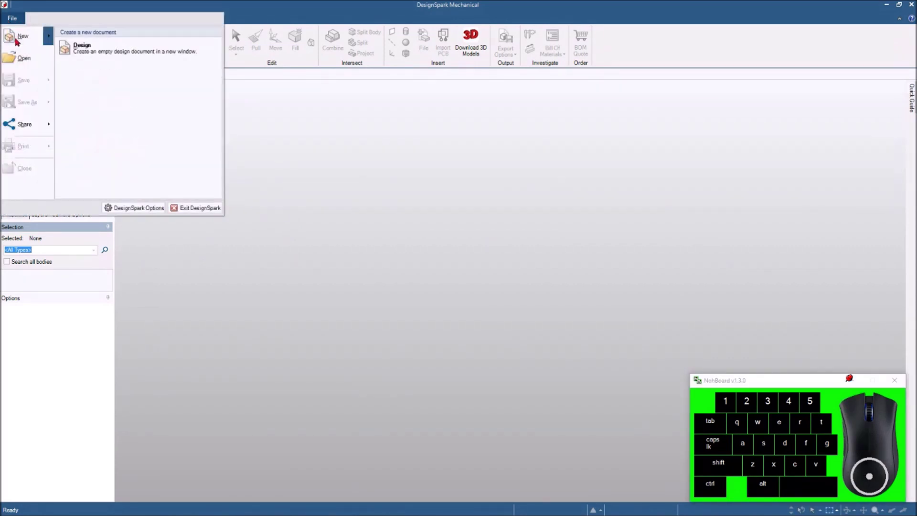
{"action": "left_click", "coordinate": [112, 53]}
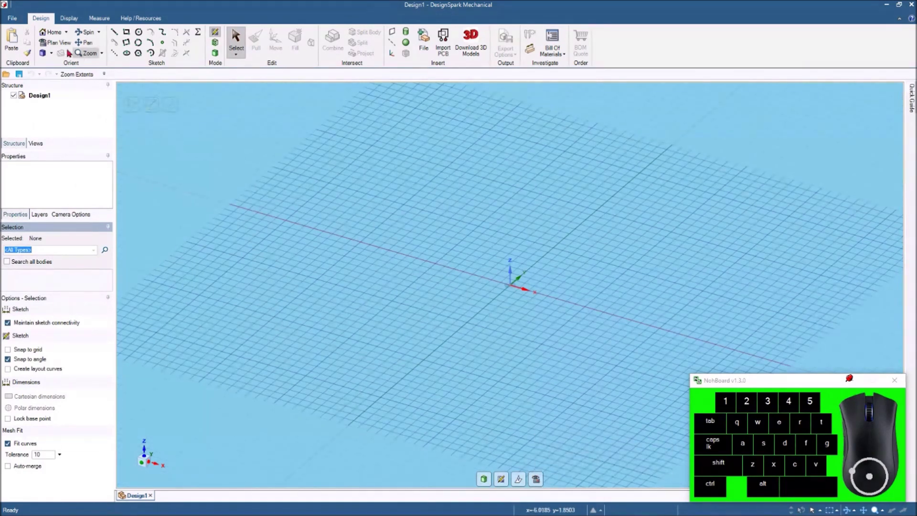
{"action": "left_click", "coordinate": [536, 479]}
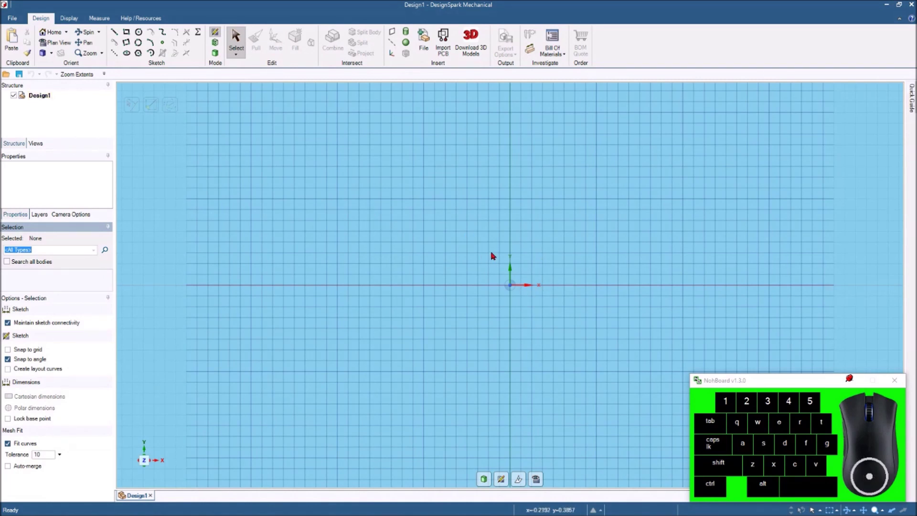
Step: Set this document's unit type to Metric and enable Snap to grid for sketching
{"action": "left_click", "coordinate": [11, 21]}
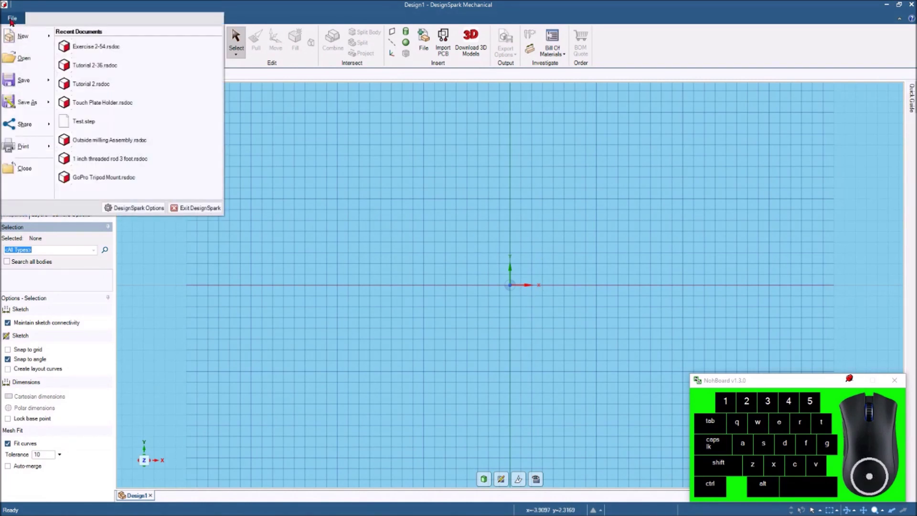
{"action": "mouse_move", "coordinate": [18, 41]}
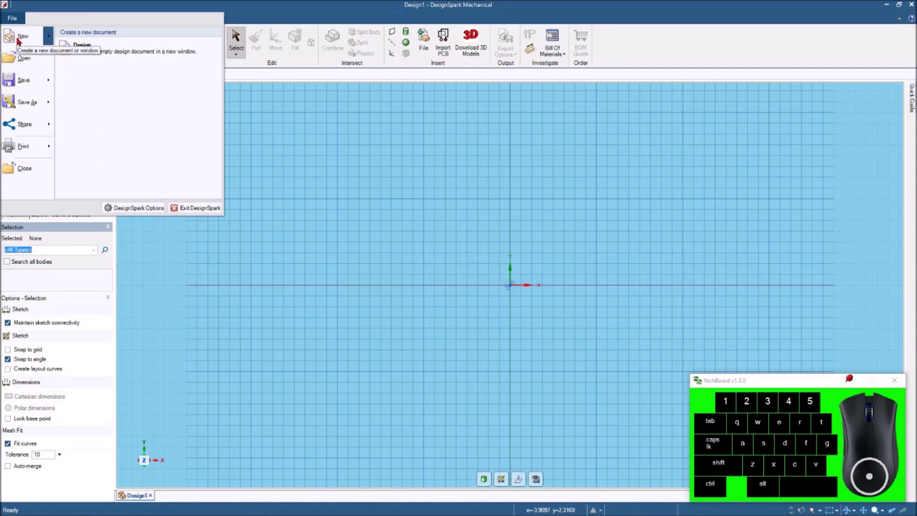
{"action": "left_click", "coordinate": [136, 209]}
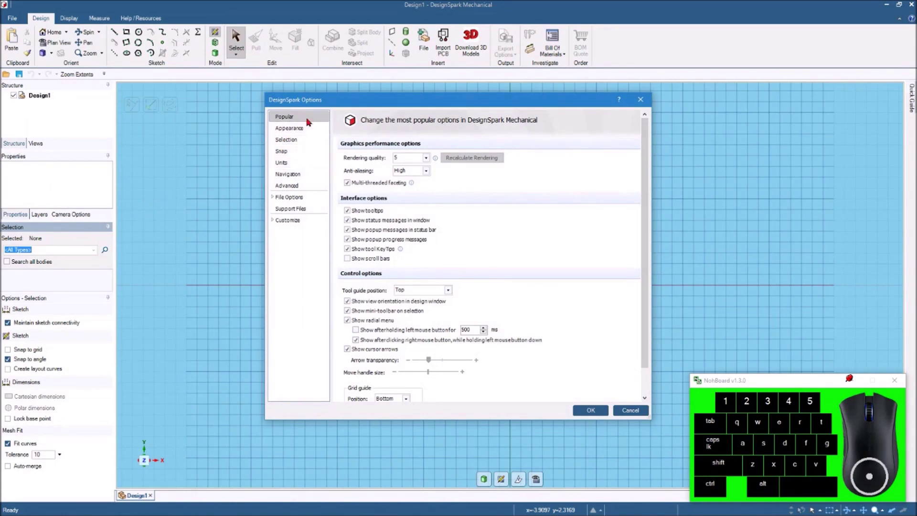
{"action": "left_click", "coordinate": [285, 163]}
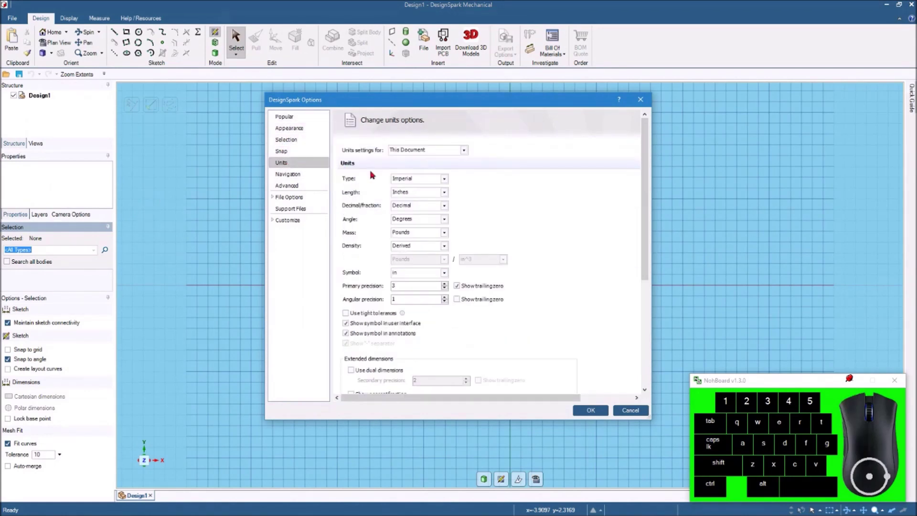
{"action": "left_click", "coordinate": [446, 179]}
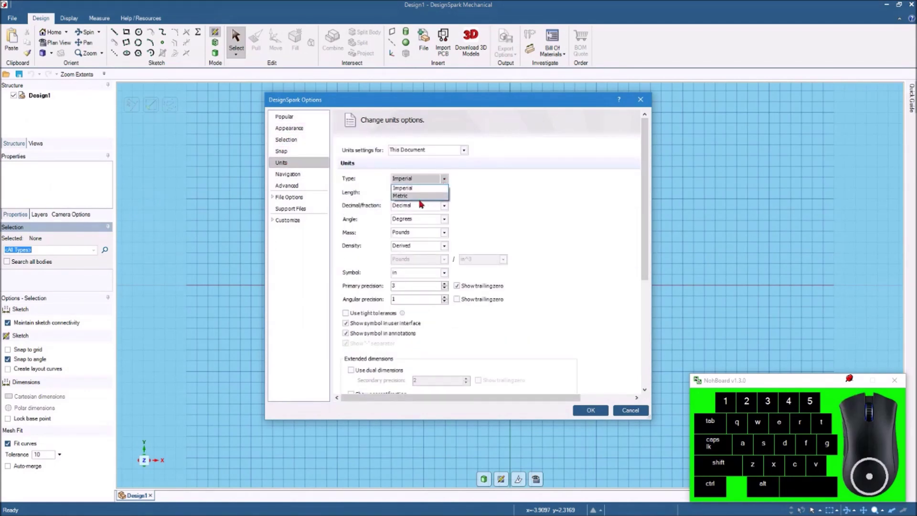
{"action": "left_click", "coordinate": [418, 198]}
{"action": "left_click", "coordinate": [589, 412]}
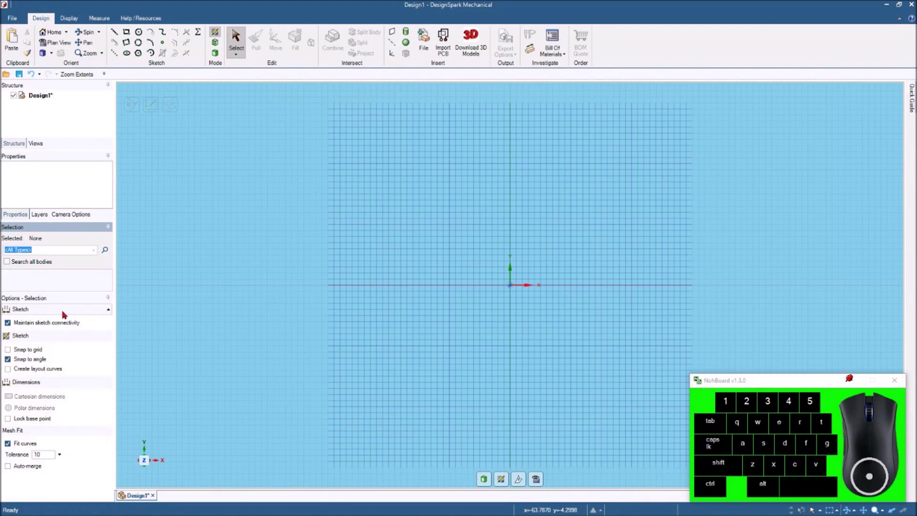
{"action": "left_click", "coordinate": [8, 349]}
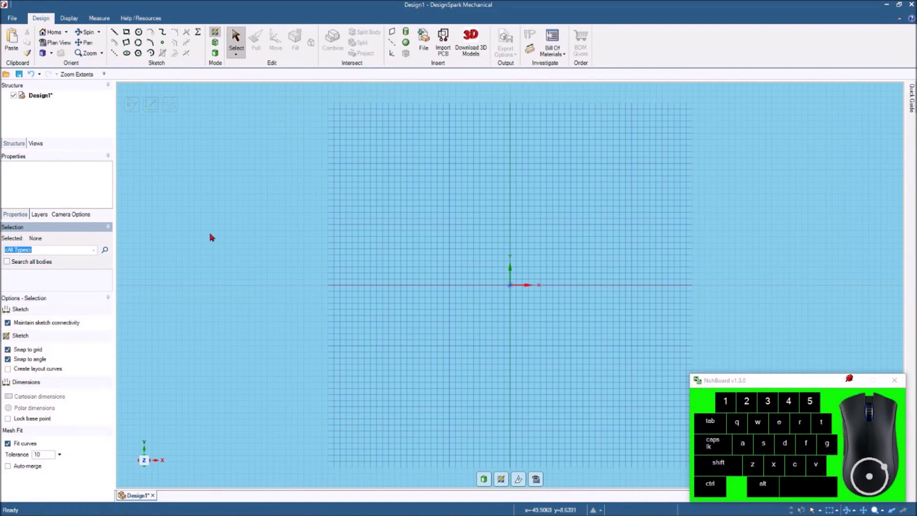
Step: Draw a vertical construction line upward from the origin and set its length to 80 mm
{"action": "scroll", "coordinate": [579, 264], "scroll_direction": "up", "scroll_amount": 1}
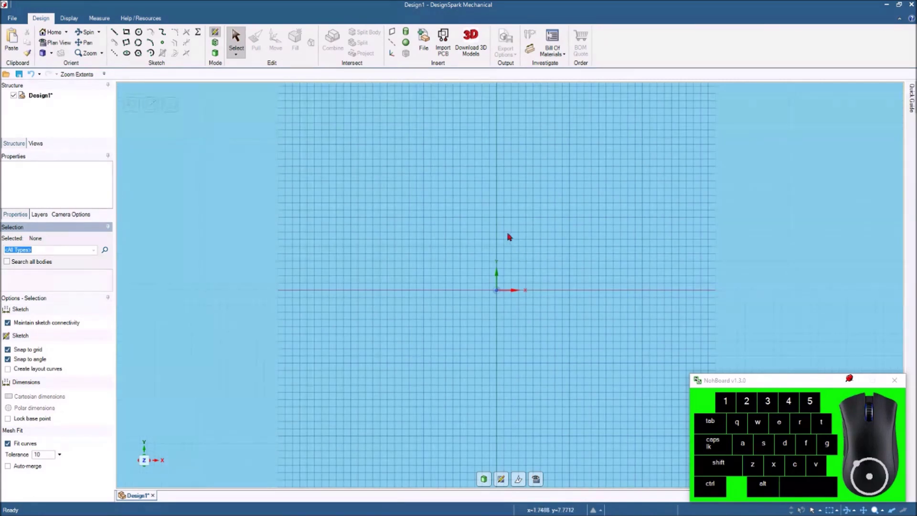
{"action": "middle_click_drag", "start_coordinate": [506, 235], "coordinate": [407, 289], "text": "shift"}
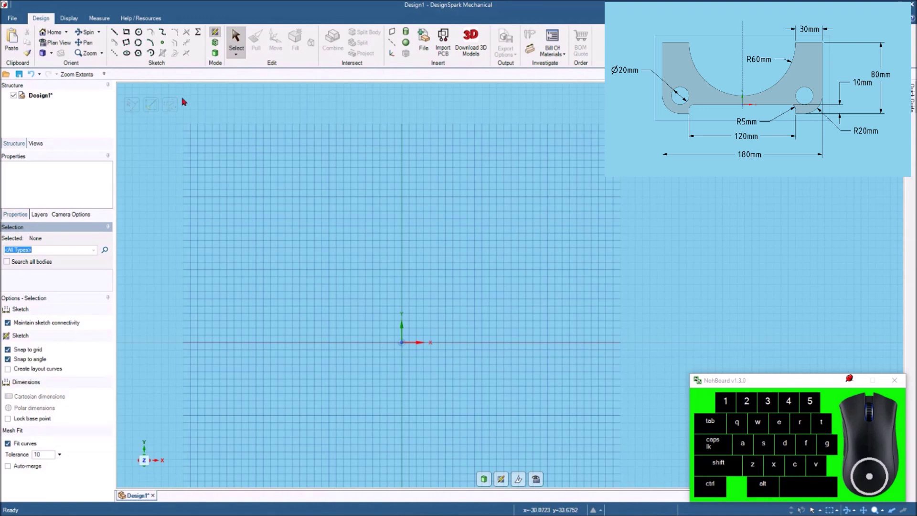
{"action": "left_click", "coordinate": [114, 56]}
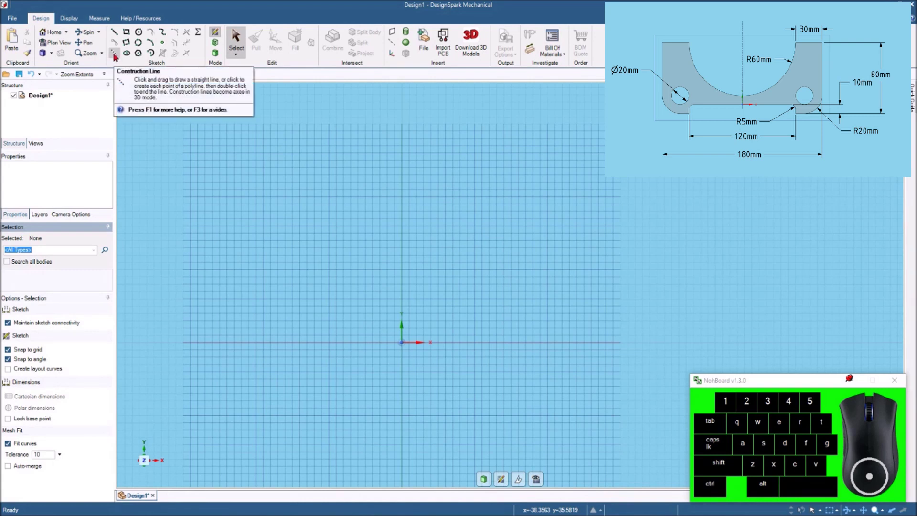
{"action": "left_click", "coordinate": [115, 57]}
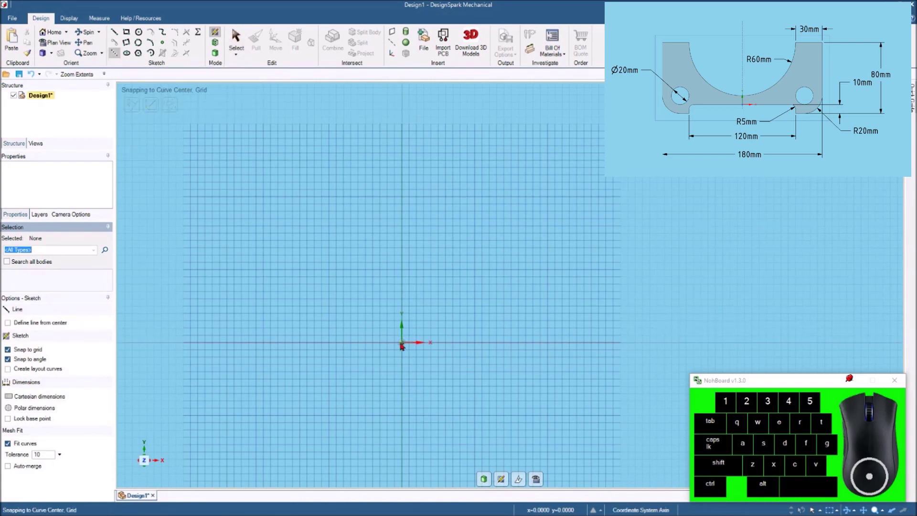
{"action": "mouse_move", "coordinate": [401, 344]}
{"action": "left_mouse_down"}
{"action": "mouse_move", "coordinate": [402, 124]}
{"action": "mouse_move", "coordinate": [401, 133]}
{"action": "left_mouse_up"}
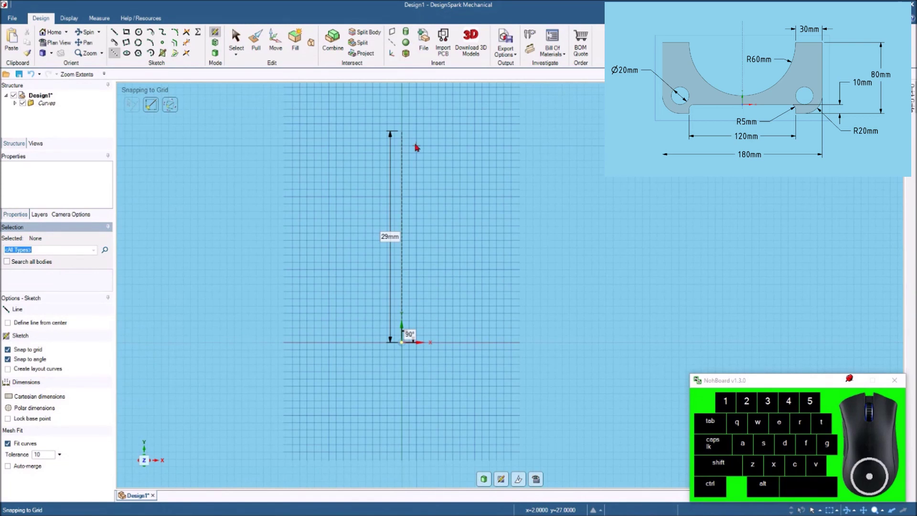
{"action": "left_click", "coordinate": [389, 237]}
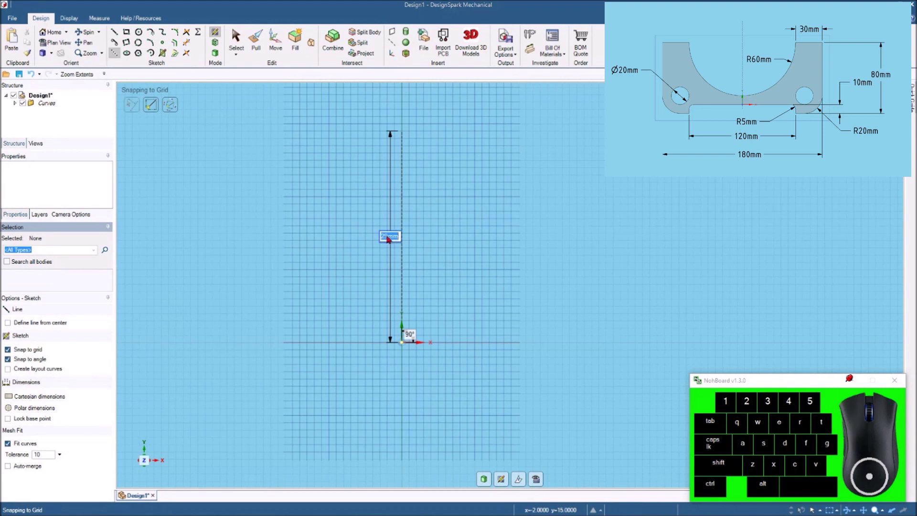
{"action": "type", "text": "80"}
{"action": "key", "text": "Return"}
Step: Set the 80 mm vertical construction line as the mirror line
{"action": "scroll", "coordinate": [482, 179], "scroll_direction": "down", "scroll_amount": 1}
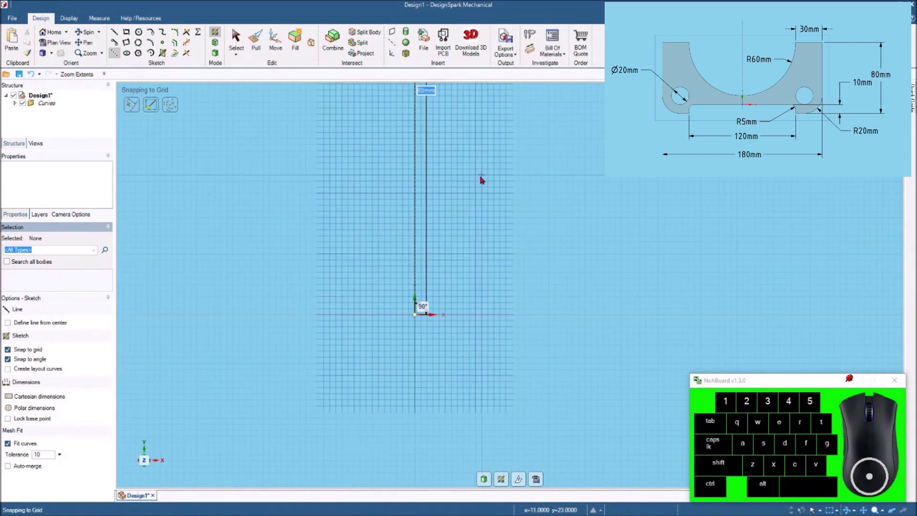
{"action": "key", "text": "z"}
{"action": "middle_click_drag", "start_coordinate": [528, 191], "coordinate": [419, 193]}
{"action": "key", "text": "z"}
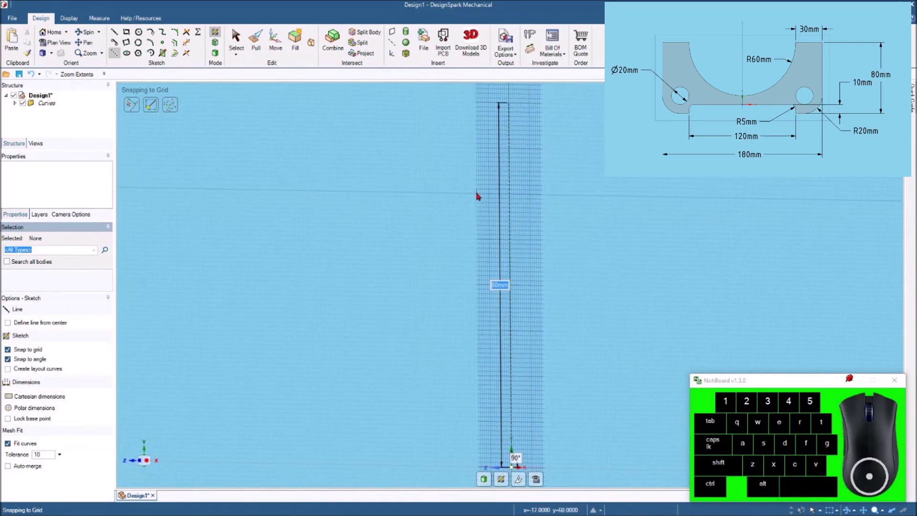
{"action": "left_click", "coordinate": [50, 44]}
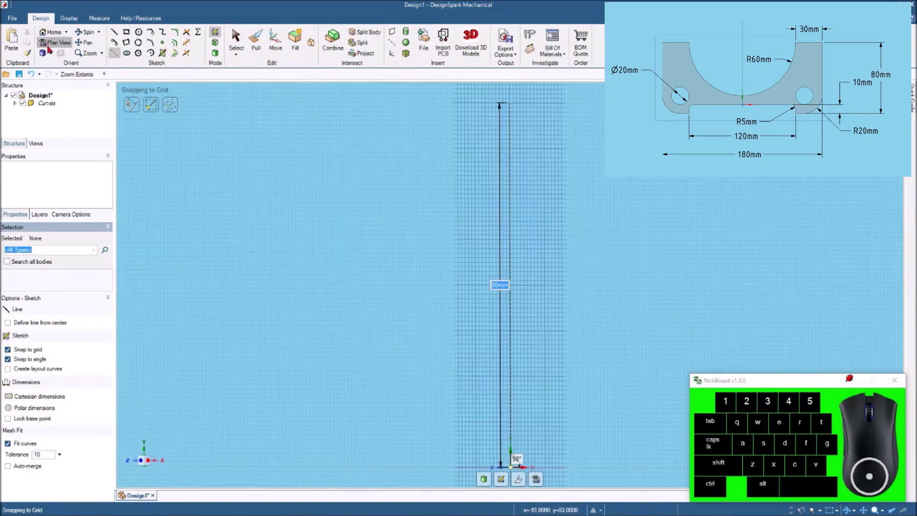
{"action": "key", "text": "shift"}
{"action": "middle_click_drag", "start_coordinate": [545, 314], "coordinate": [404, 314], "text": "shift"}
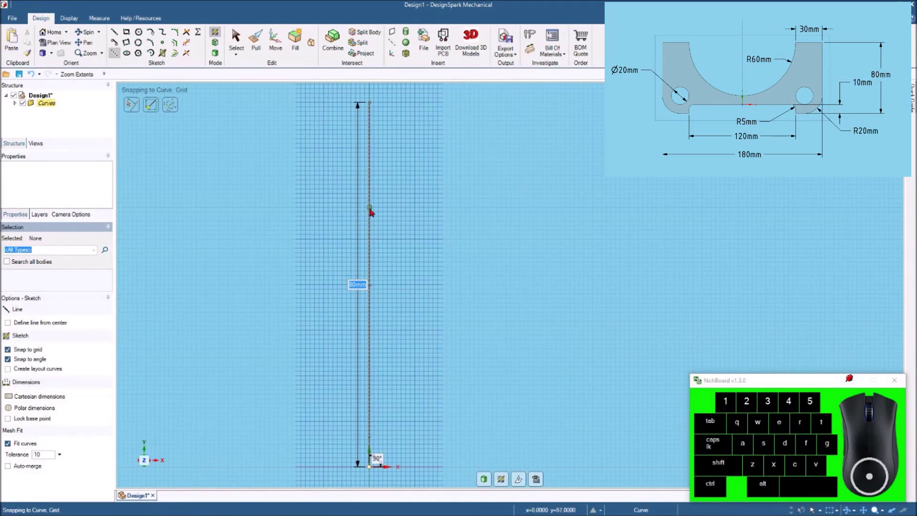
{"action": "right_click", "coordinate": [372, 213]}
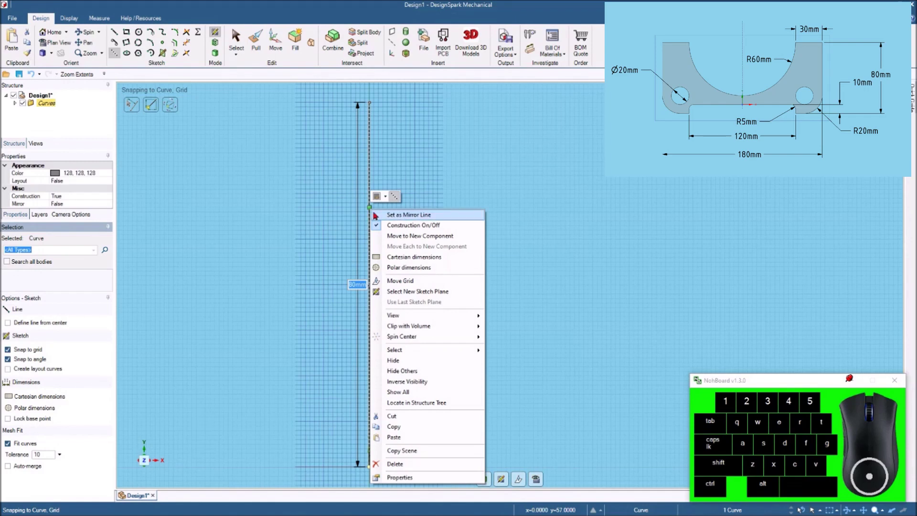
{"action": "left_click", "coordinate": [409, 216]}
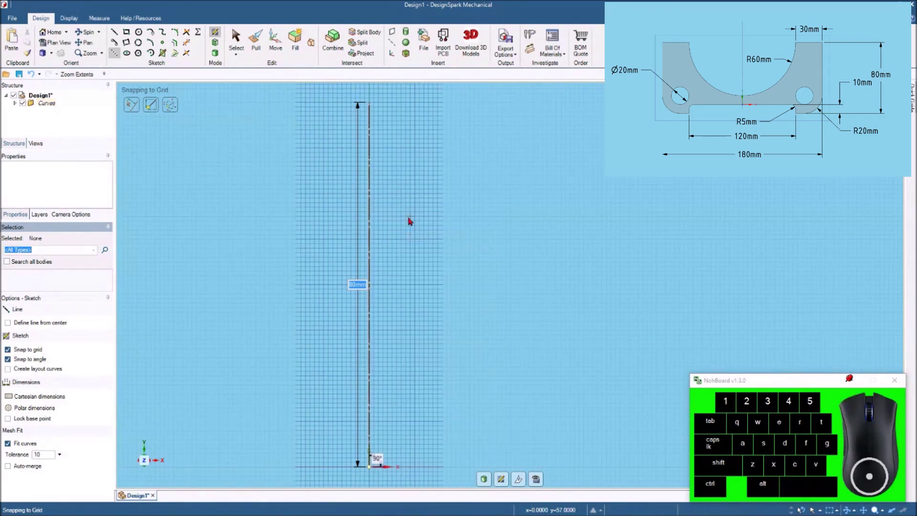
Step: Draw a horizontal line from the origin along the positive X axis and set its length to 60 mm
{"action": "scroll", "coordinate": [463, 377], "scroll_direction": "down", "scroll_amount": 3}
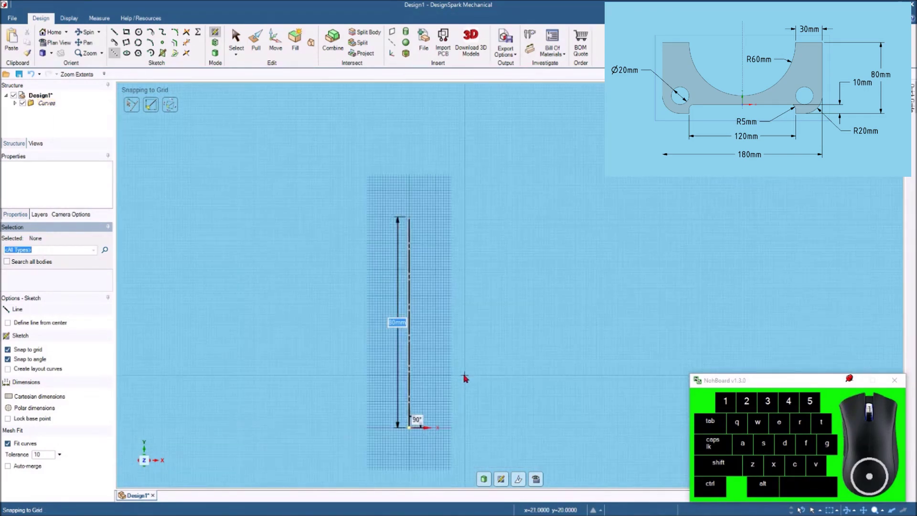
{"action": "scroll", "coordinate": [459, 434], "scroll_direction": "up", "scroll_amount": 2}
{"action": "scroll", "coordinate": [460, 434], "scroll_direction": "up", "scroll_amount": 1}
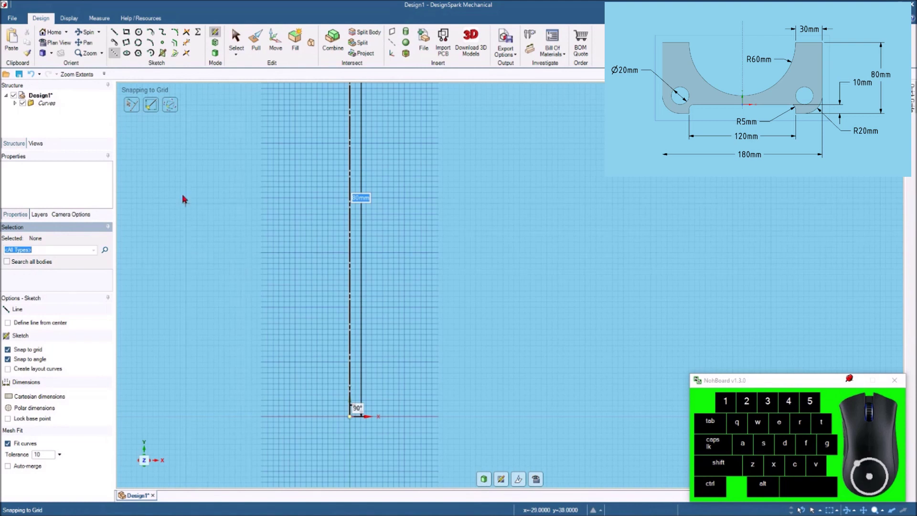
{"action": "left_click", "coordinate": [114, 32]}
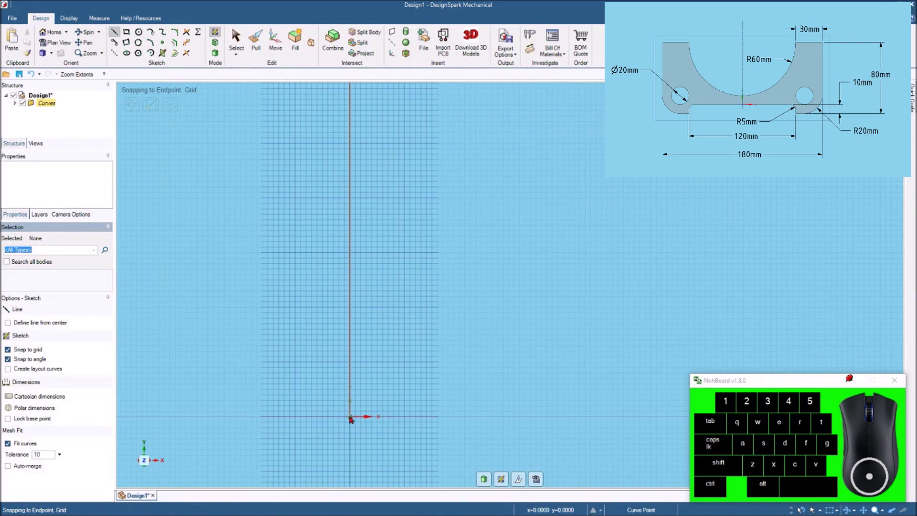
{"action": "left_click_drag", "start_coordinate": [351, 419], "coordinate": [462, 424]}
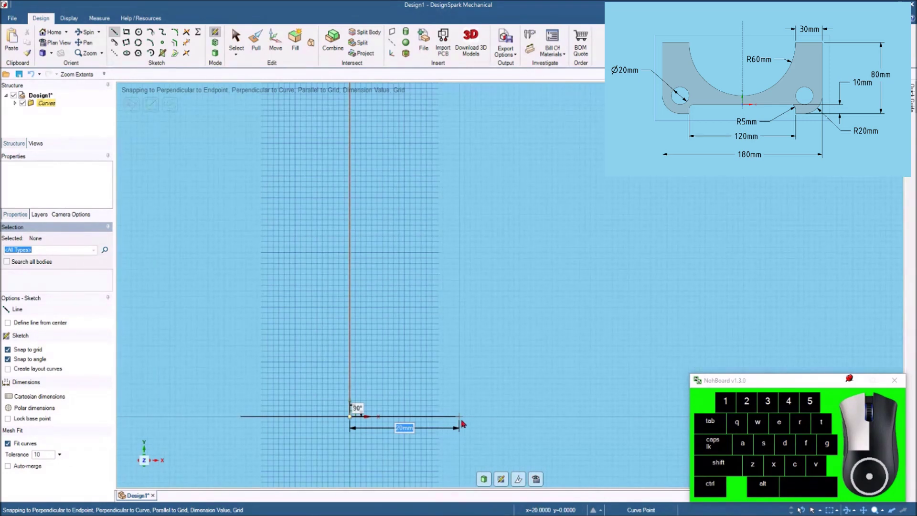
{"action": "left_click_drag", "start_coordinate": [462, 423], "coordinate": [464, 425]}
{"action": "type", "text": "60"}
{"action": "key", "text": "Return"}
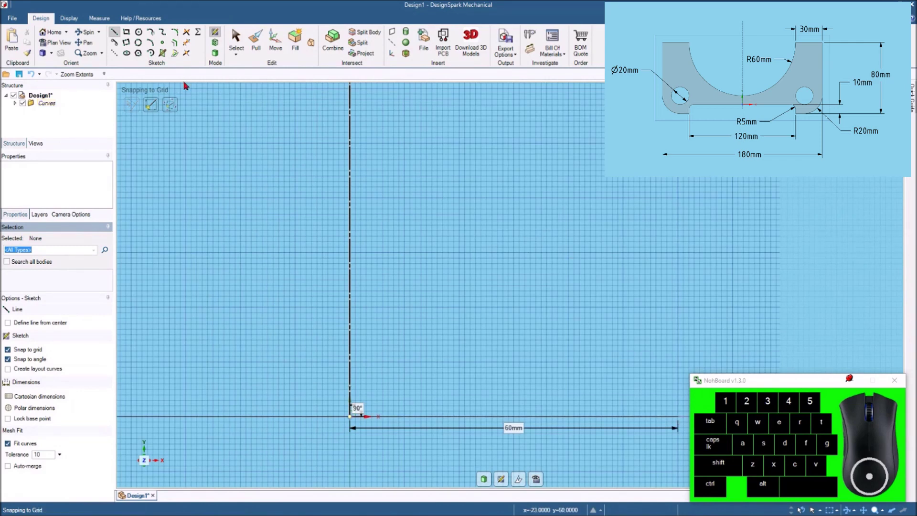
Step: Draw a 10 mm vertical line downward from the outer end of the 60 mm horizontal line
{"action": "left_click", "coordinate": [77, 75]}
{"action": "middle_click_drag", "start_coordinate": [510, 235], "coordinate": [300, 209], "text": "shift"}
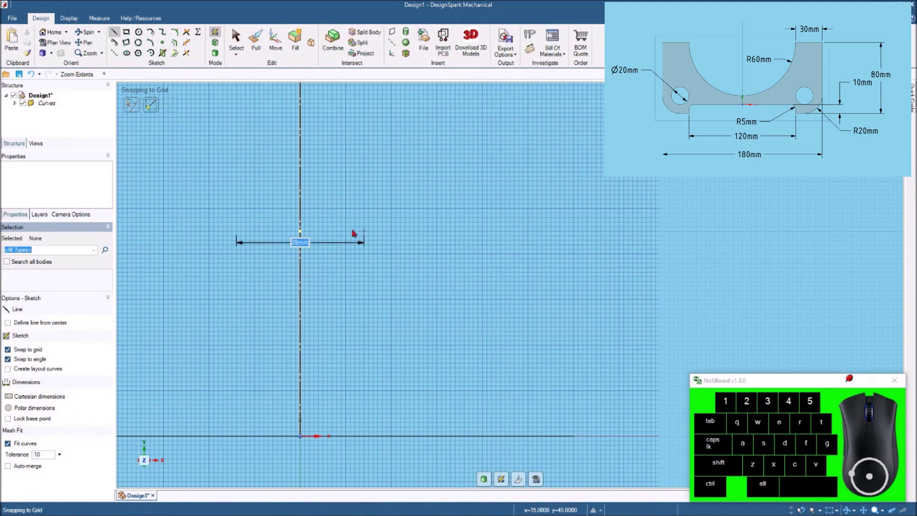
{"action": "left_click", "coordinate": [574, 437]}
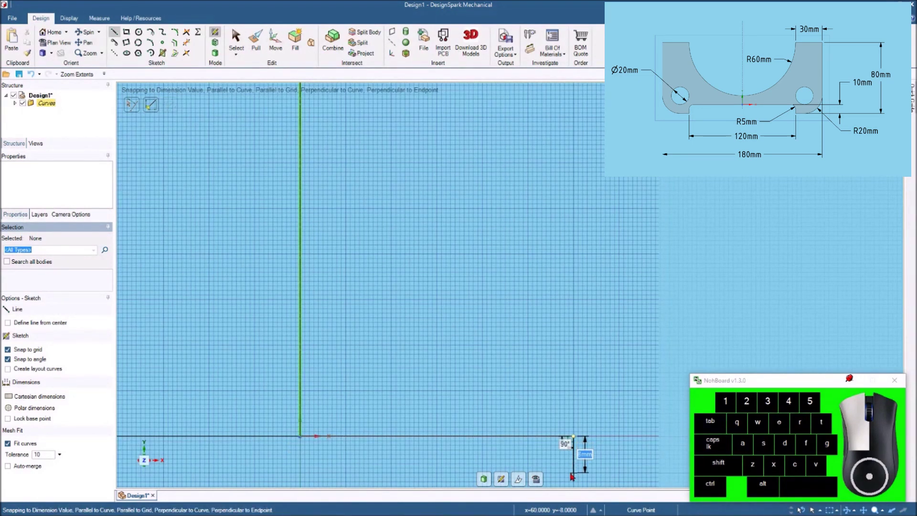
{"action": "key", "text": "space"}
{"action": "type", "text": "10"}
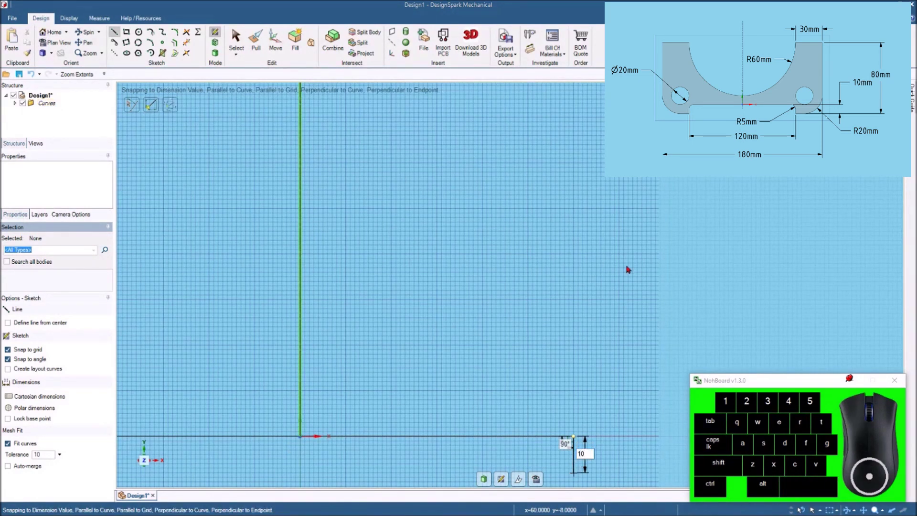
{"action": "key", "text": "Return"}
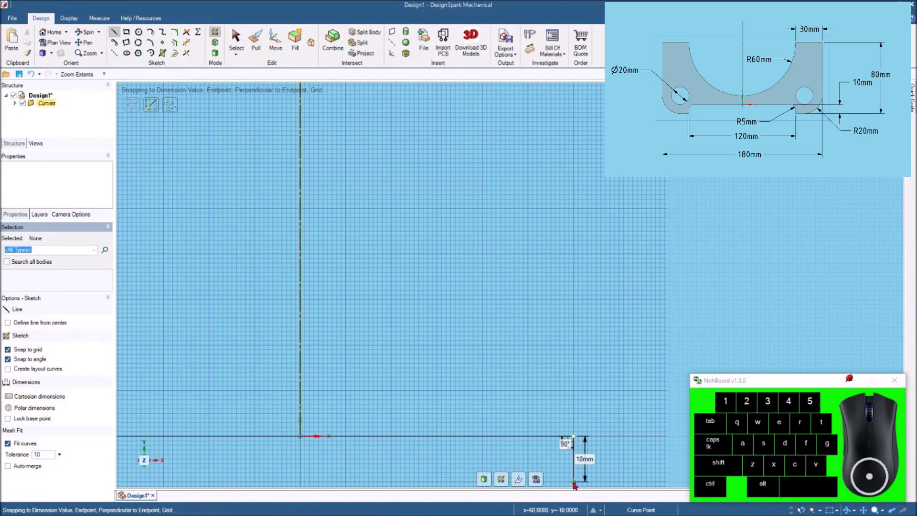
Step: Draw a 30 mm horizontal line outward from the lower end of the 10 mm vertical line
{"action": "scroll", "coordinate": [585, 219], "scroll_direction": "down", "scroll_amount": 5}
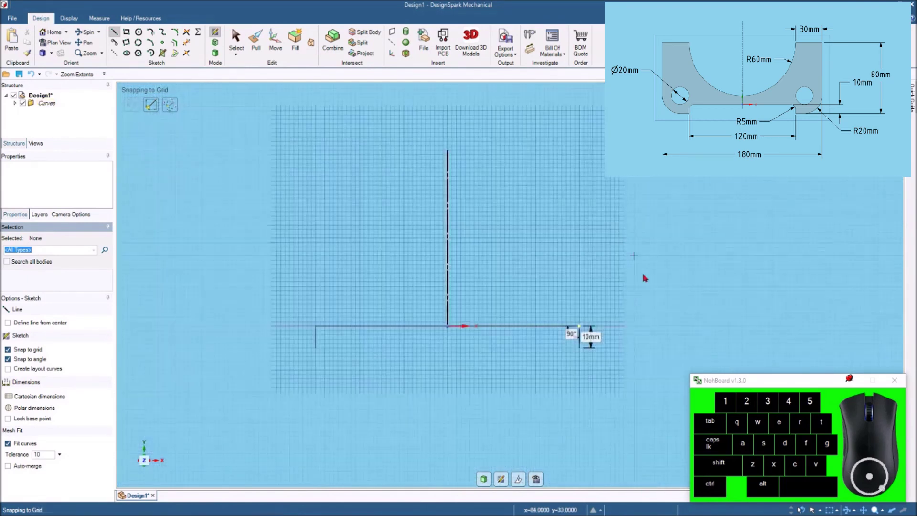
{"action": "scroll", "coordinate": [657, 305], "scroll_direction": "up", "scroll_amount": 2}
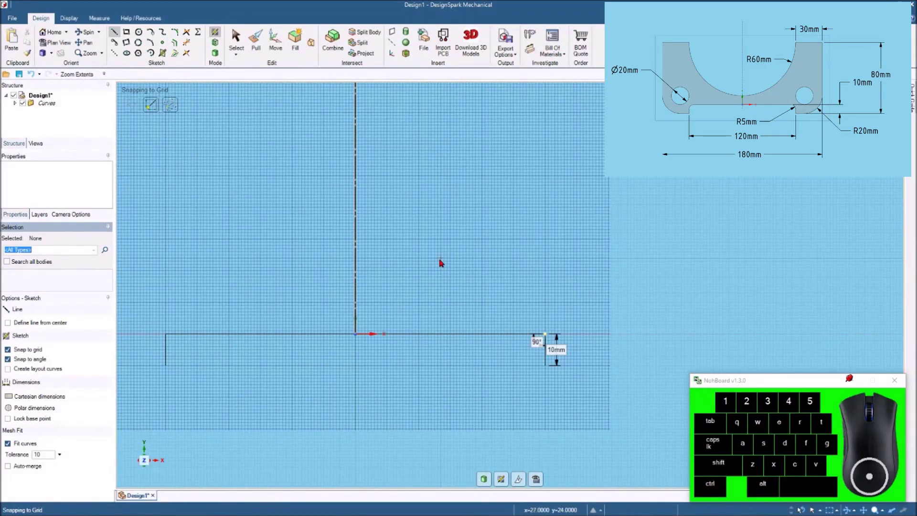
{"action": "left_click", "coordinate": [549, 366]}
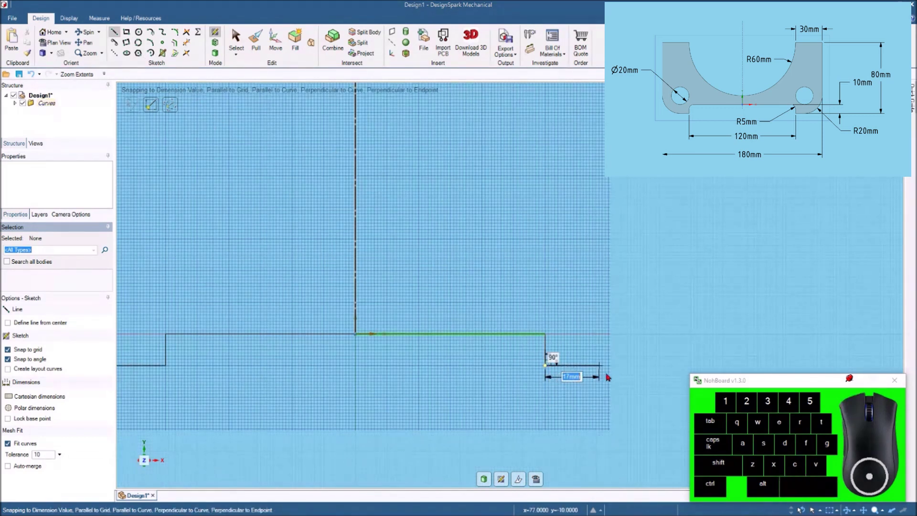
{"action": "type", "text": "30"}
{"action": "key", "text": "Return"}
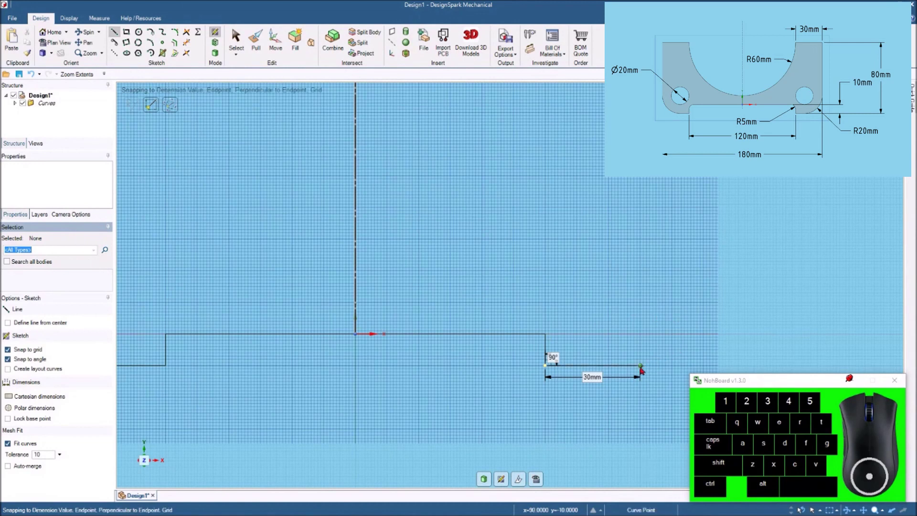
Step: Draw an 80 mm vertical line upward from the outer end of the 30 mm bottom line
{"action": "left_click_drag", "start_coordinate": [641, 367], "coordinate": [641, 159]}
{"action": "key", "text": "space"}
{"action": "type", "text": "80"}
{"action": "key", "text": "Return"}
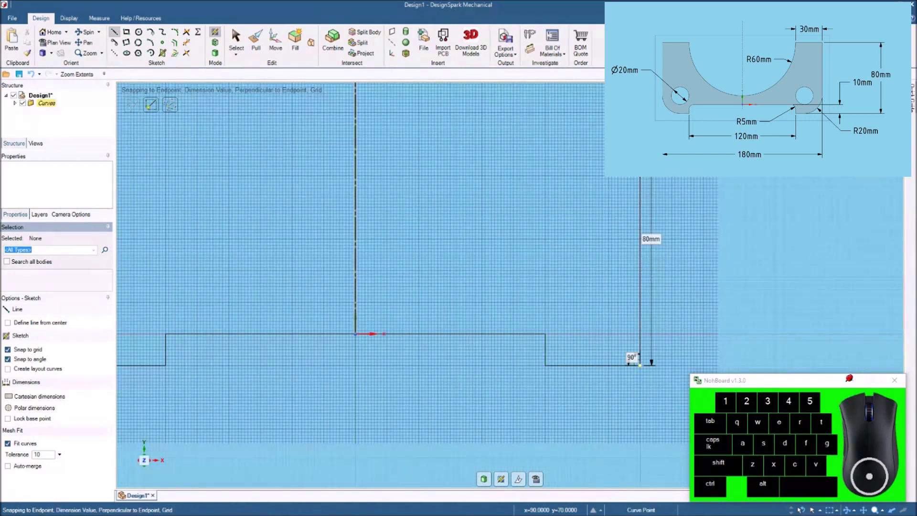
Step: Draw a 30 mm horizontal line inward from the upper end of the 80 mm side line and end the line command
{"action": "scroll", "coordinate": [485, 146], "scroll_direction": "down", "scroll_amount": 5}
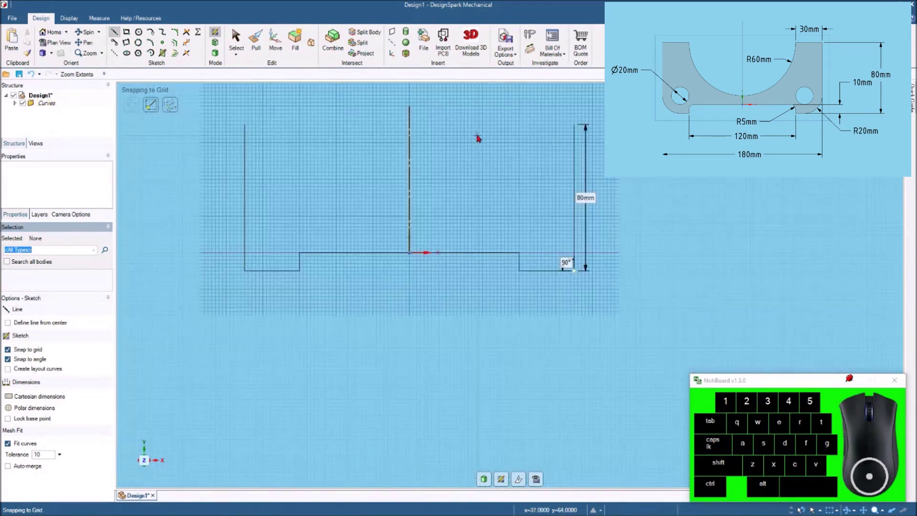
{"action": "scroll", "coordinate": [457, 107], "scroll_direction": "up", "scroll_amount": 1}
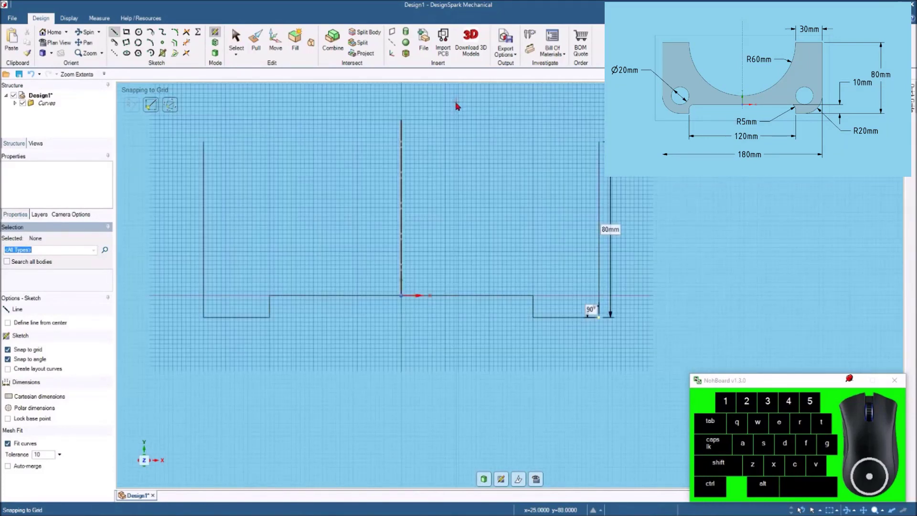
{"action": "scroll", "coordinate": [423, 228], "scroll_direction": "up", "scroll_amount": 1}
{"action": "mouse_move", "coordinate": [415, 208]}
{"action": "middle_mouse_down", "text": "shift"}
{"action": "mouse_move", "coordinate": [375, 256]}
{"action": "mouse_move", "coordinate": [396, 283]}
{"action": "middle_mouse_up", "text": "shift"}
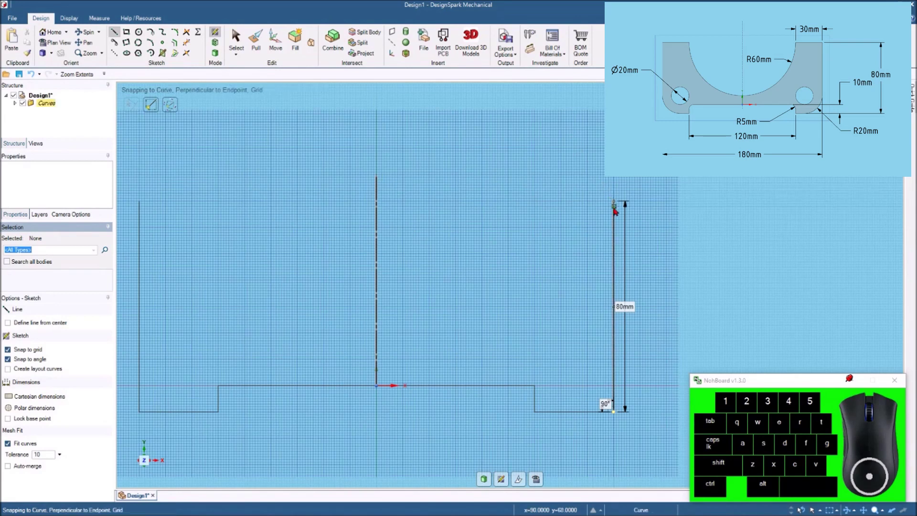
{"action": "left_click", "coordinate": [614, 203]}
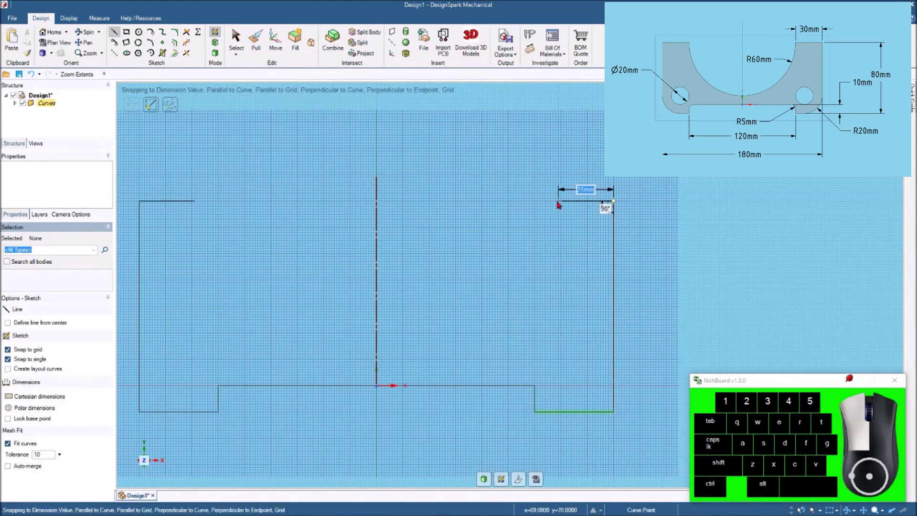
{"action": "left_click", "coordinate": [535, 204]}
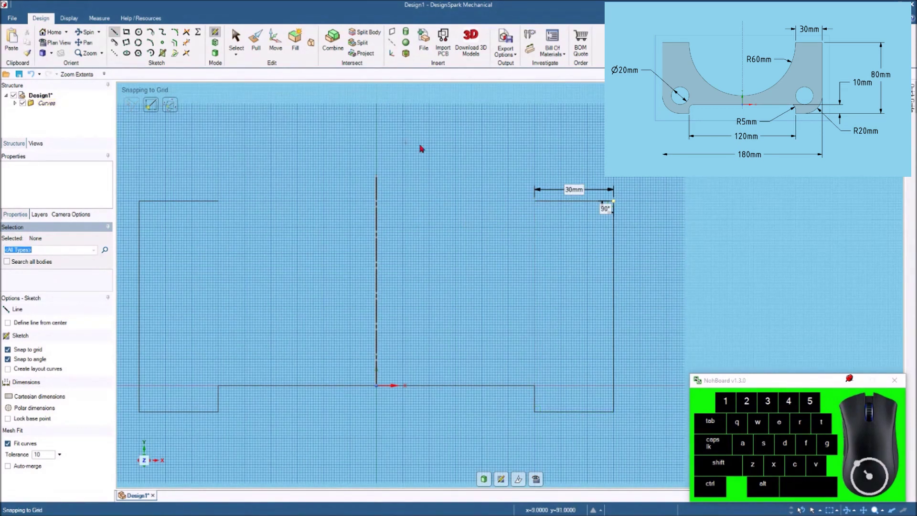
{"action": "key", "text": "Escape"}
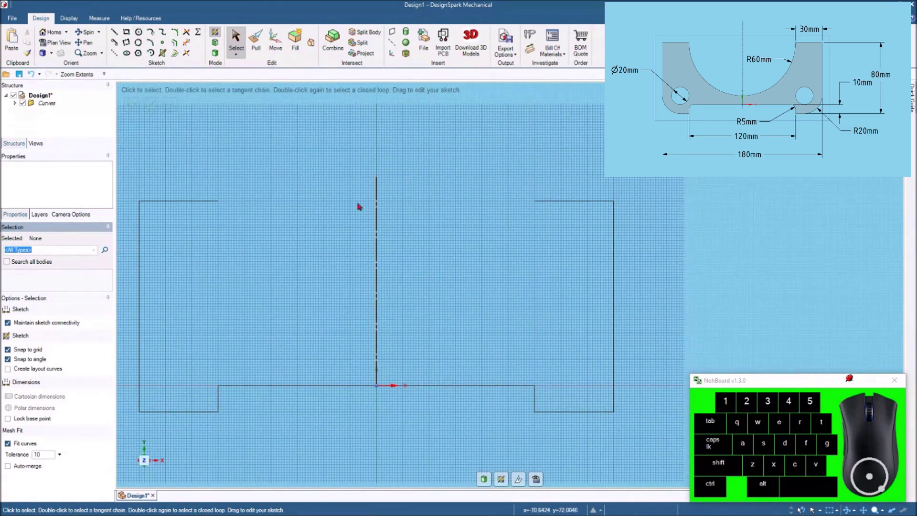
Step: Turn off the mirror line setting on the central vertical construction line
{"action": "left_click", "coordinate": [377, 221]}
{"action": "right_click", "coordinate": [377, 224]}
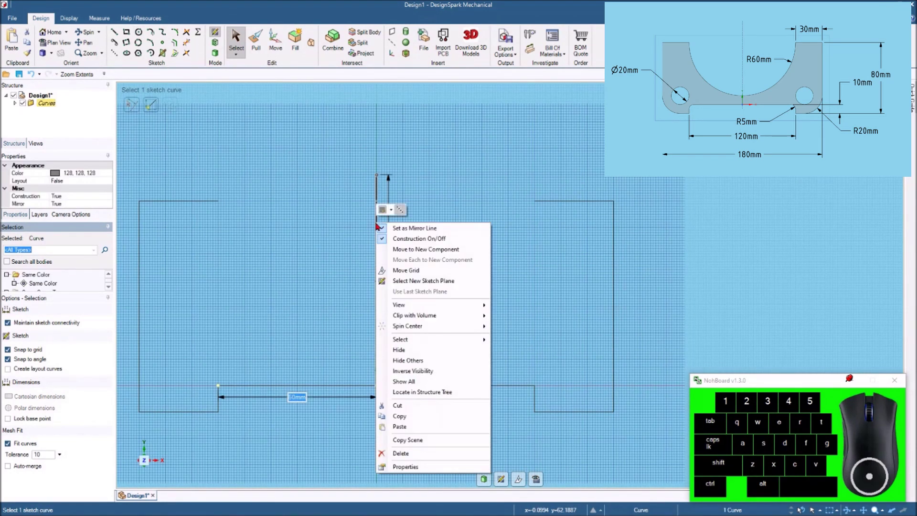
{"action": "left_click", "coordinate": [404, 229]}
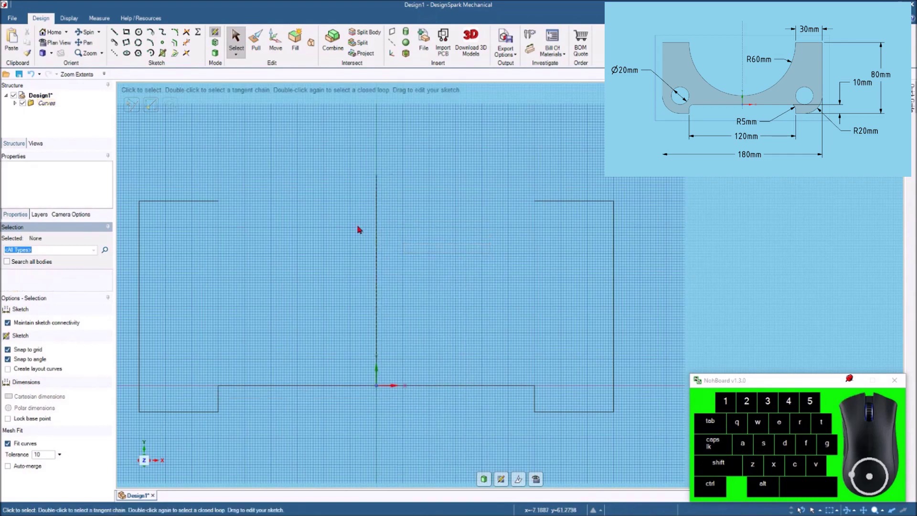
Step: Draw a 120 mm diameter circle centred on the construction line, level with the profile's top edges
{"action": "left_click", "coordinate": [139, 32]}
{"action": "left_click", "coordinate": [219, 201]}
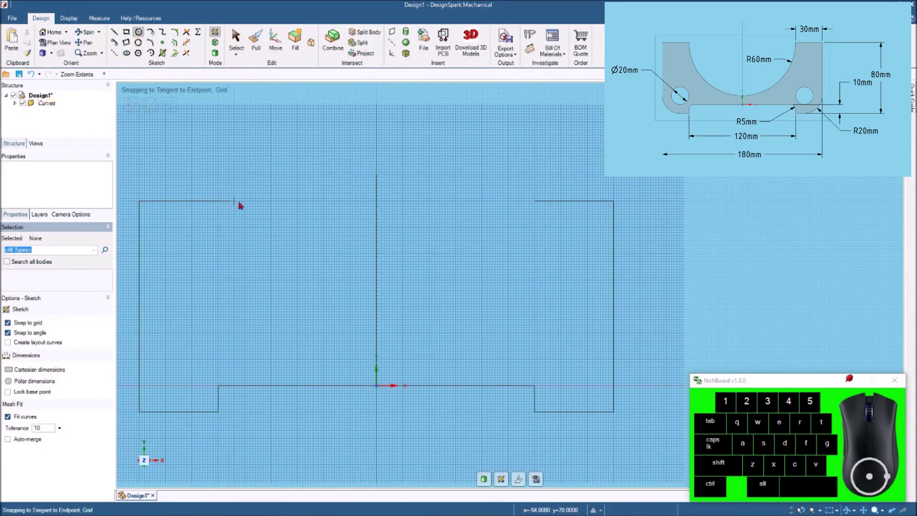
{"action": "left_click", "coordinate": [377, 201]}
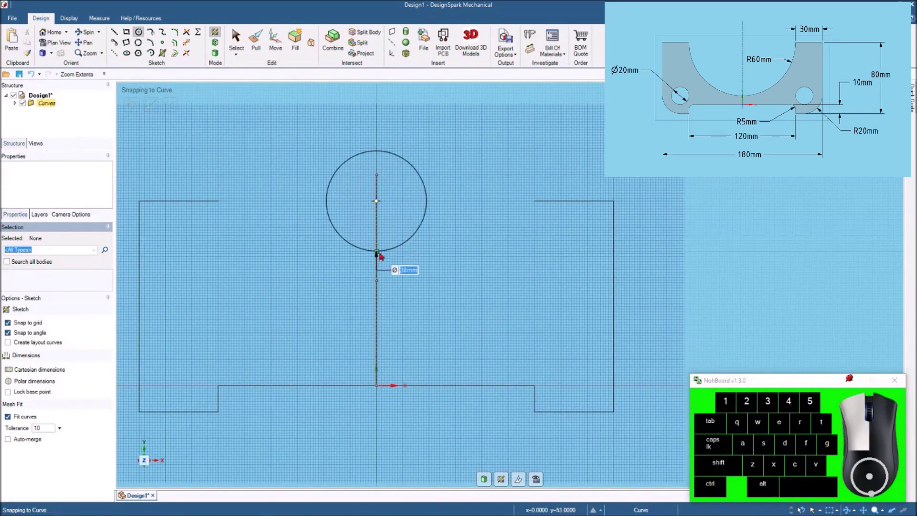
{"action": "left_click_drag", "start_coordinate": [383, 334], "coordinate": [383, 336]}
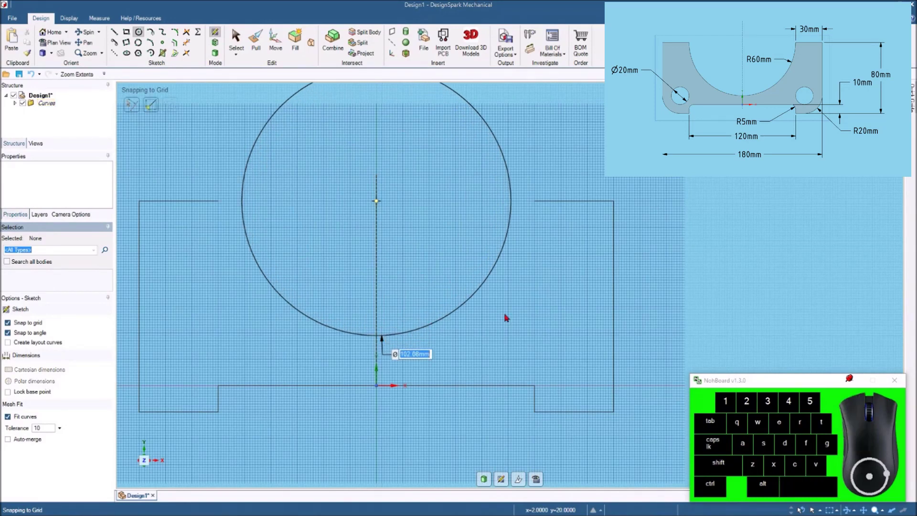
{"action": "type", "text": "120"}
{"action": "key", "text": "Return"}
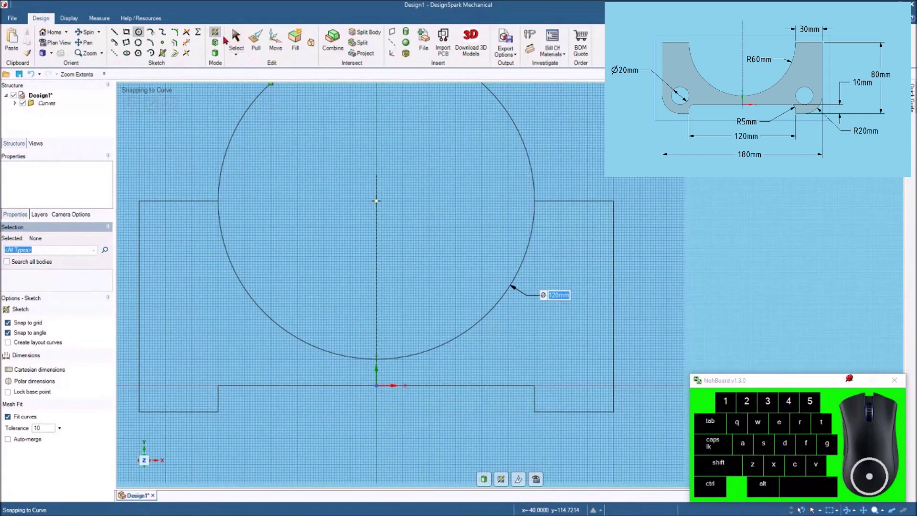
Step: Trim away the upper part of the 120 mm circle, keeping the lower arc between the two top edges
{"action": "left_click", "coordinate": [188, 43]}
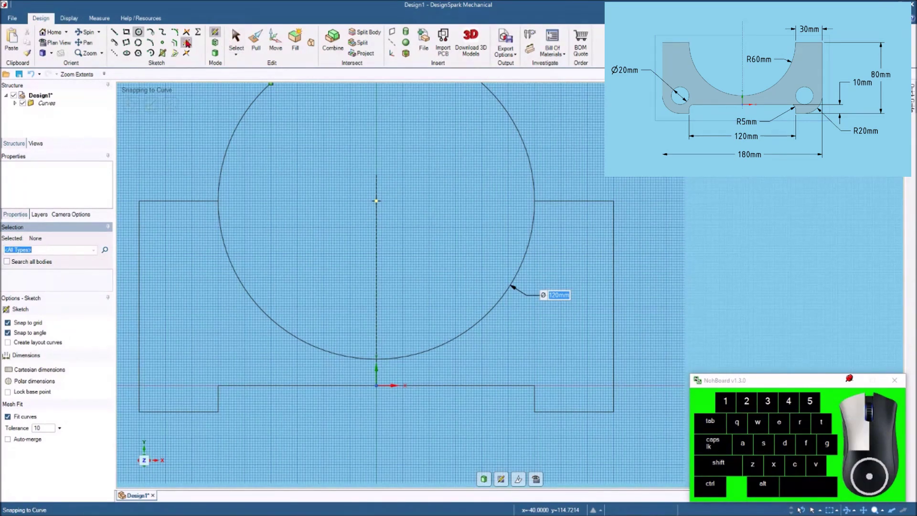
{"action": "left_click", "coordinate": [240, 126]}
{"action": "scroll", "coordinate": [407, 166], "scroll_direction": "up", "scroll_amount": 1}
{"action": "scroll", "coordinate": [406, 168], "scroll_direction": "down", "scroll_amount": 1}
{"action": "scroll", "coordinate": [404, 194], "scroll_direction": "down", "scroll_amount": 2}
{"action": "scroll", "coordinate": [240, 183], "scroll_direction": "up", "scroll_amount": 1}
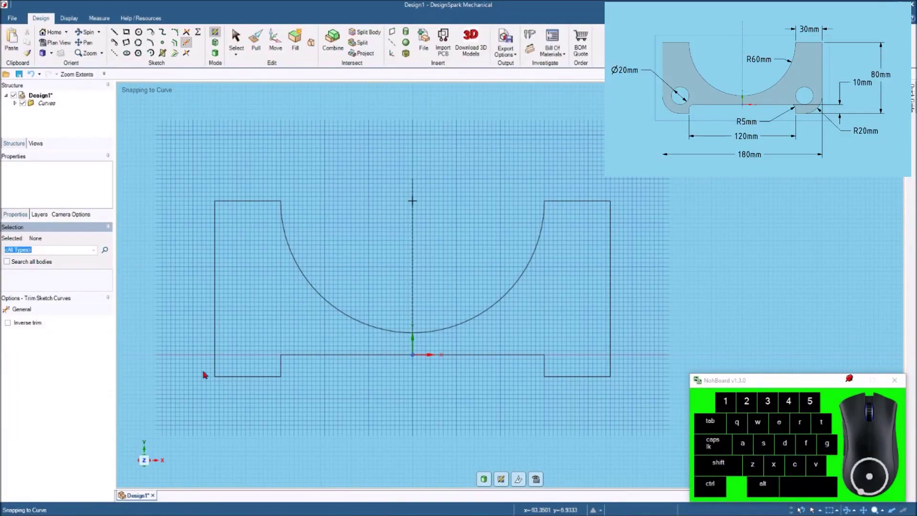
Step: Set the central construction line as the mirror line again and round the inner corner of the bottom recess with a 5 mm radius
{"action": "right_click", "coordinate": [413, 241]}
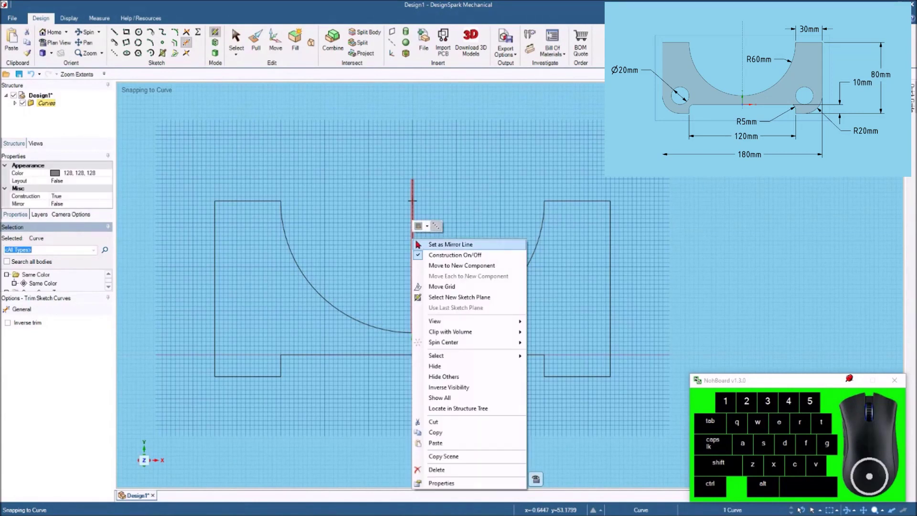
{"action": "left_click", "coordinate": [442, 245]}
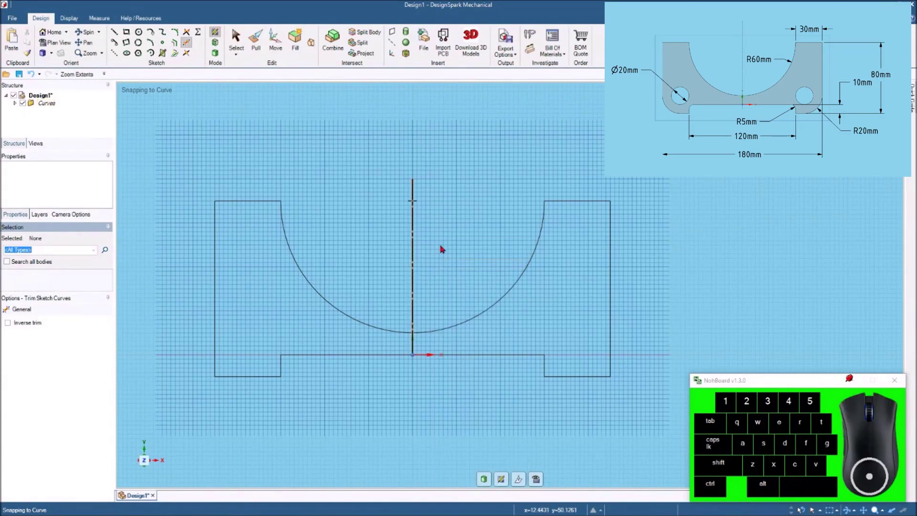
{"action": "left_click", "coordinate": [175, 33]}
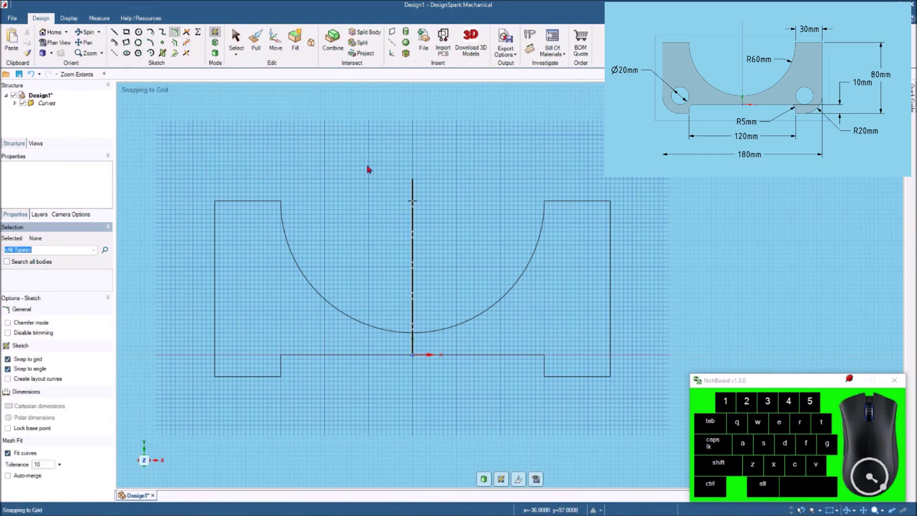
{"action": "left_click", "coordinate": [546, 358]}
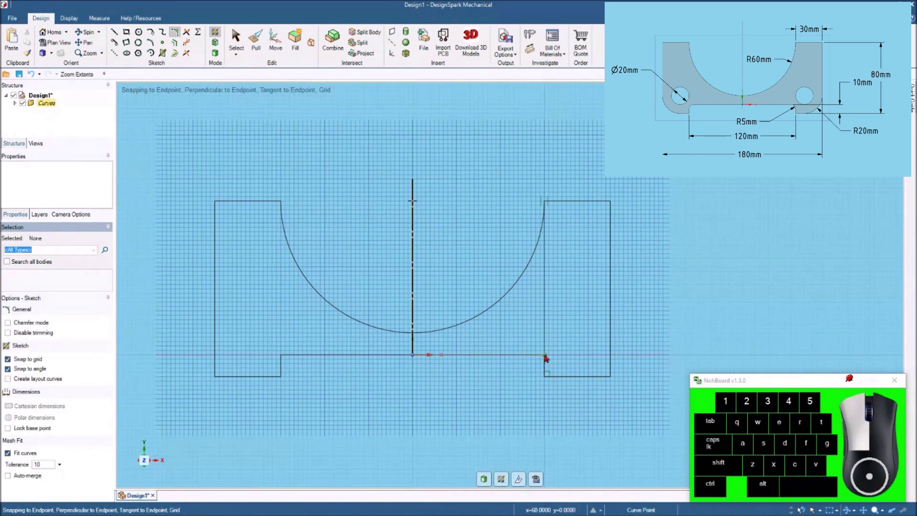
{"action": "left_click", "coordinate": [545, 361]}
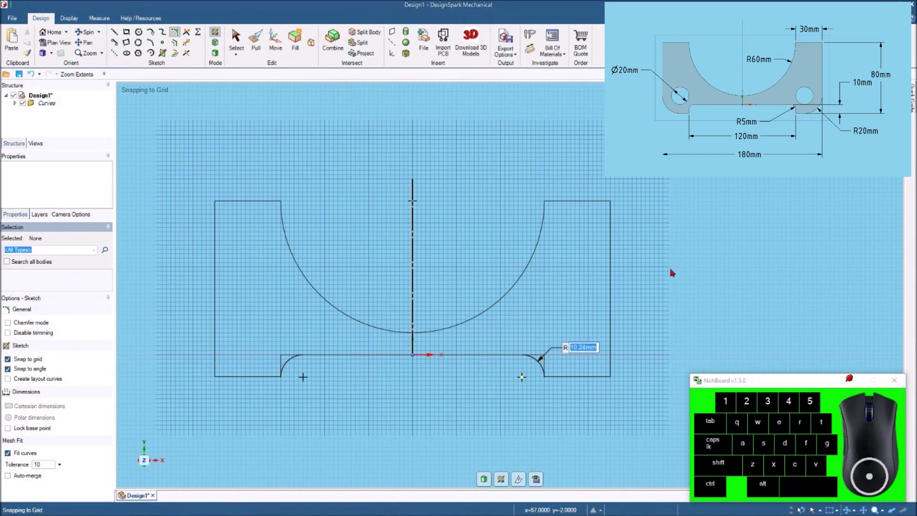
{"action": "type", "text": "5"}
{"action": "key", "text": "Return"}
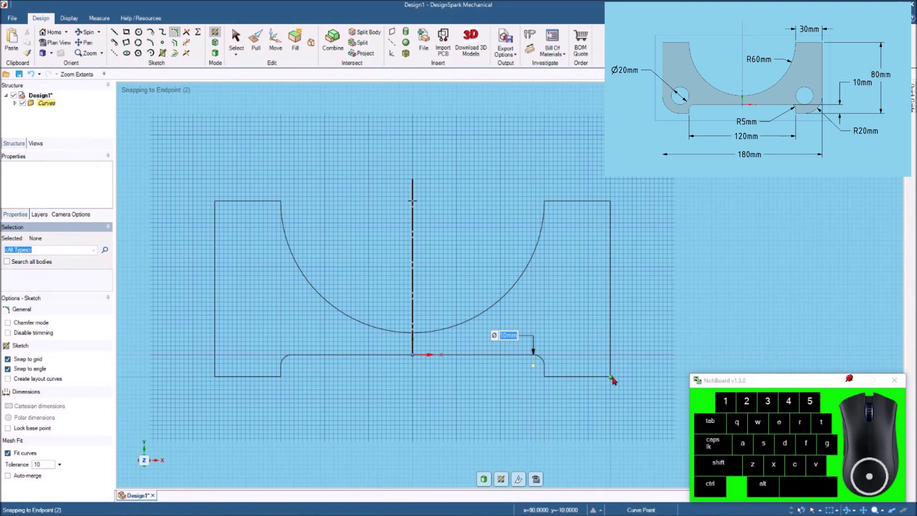
Step: Round the outer bottom corner of the profile with a 20 mm radius
{"action": "left_click_drag", "start_coordinate": [612, 380], "coordinate": [600, 366]}
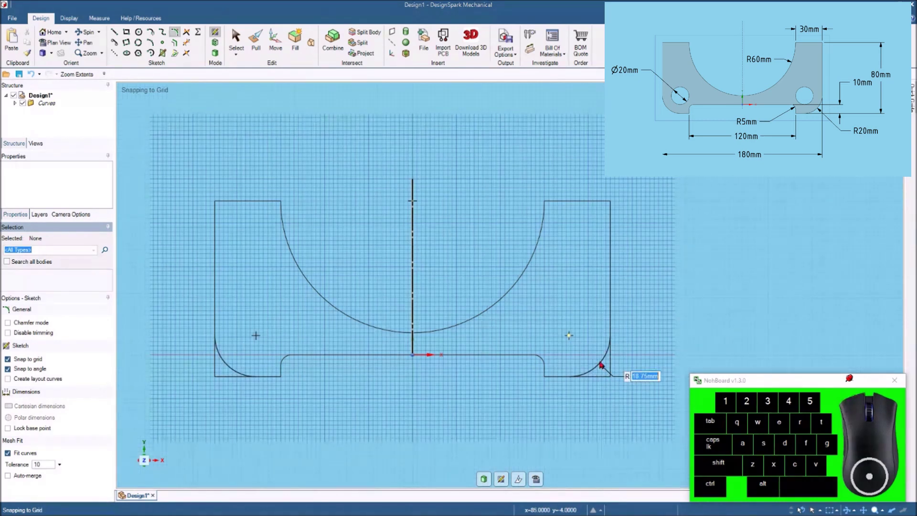
{"action": "type", "text": "20"}
{"action": "key", "text": "Return"}
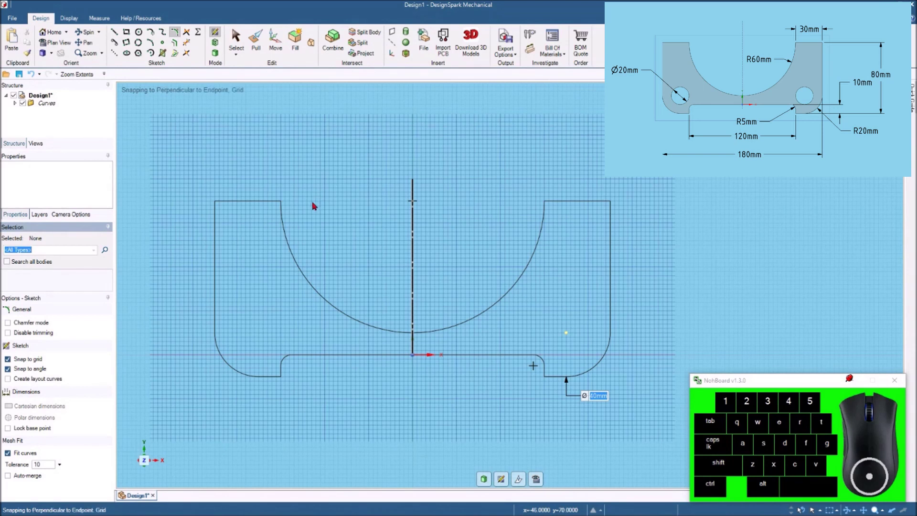
Step: Draw a 20 mm diameter circle centred on the centre point of the 20 mm corner arc
{"action": "left_click", "coordinate": [139, 33]}
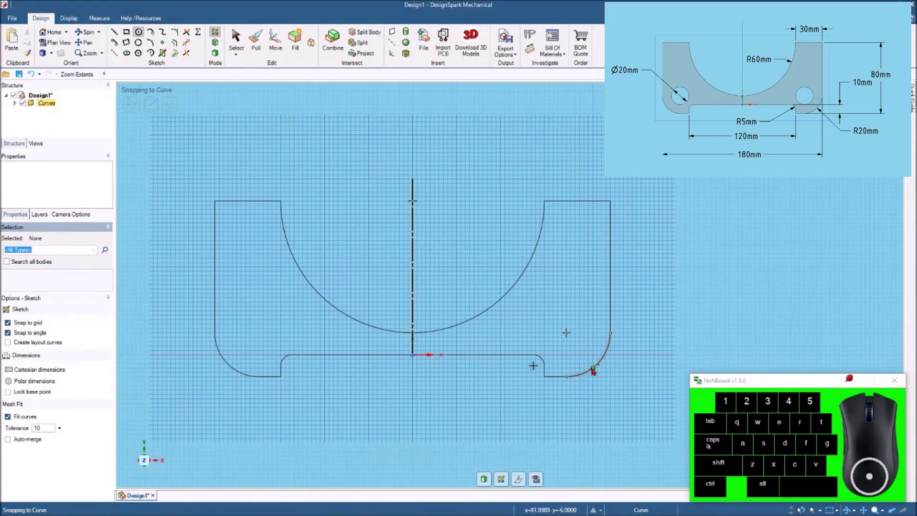
{"action": "left_click", "coordinate": [567, 334]}
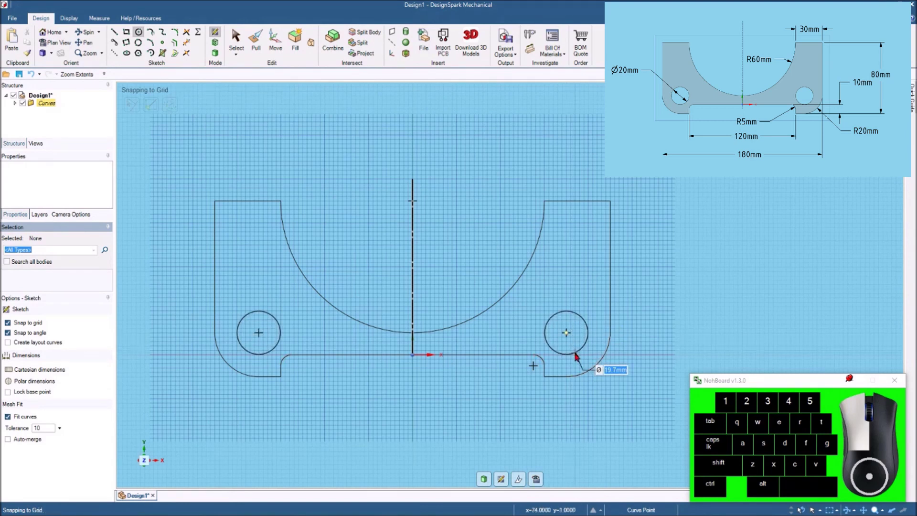
{"action": "left_click", "coordinate": [577, 358]}
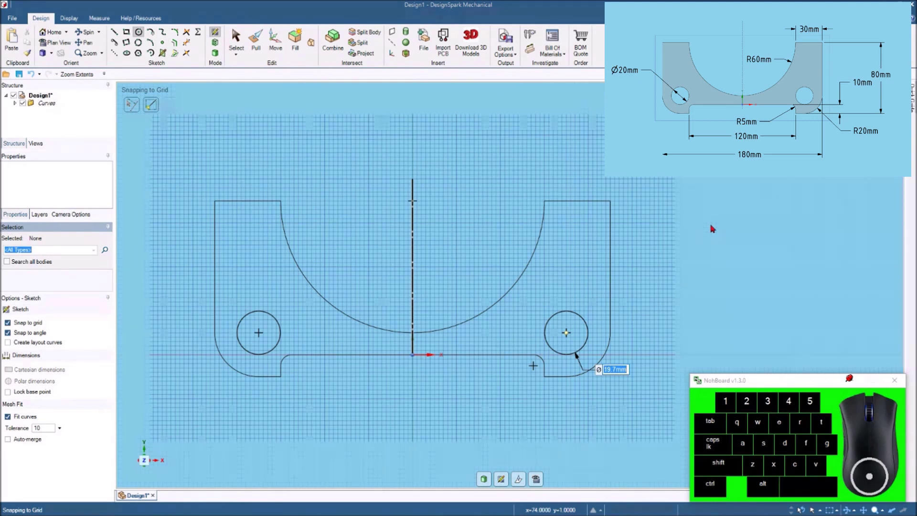
{"action": "type", "text": "20"}
{"action": "key", "text": "Return"}
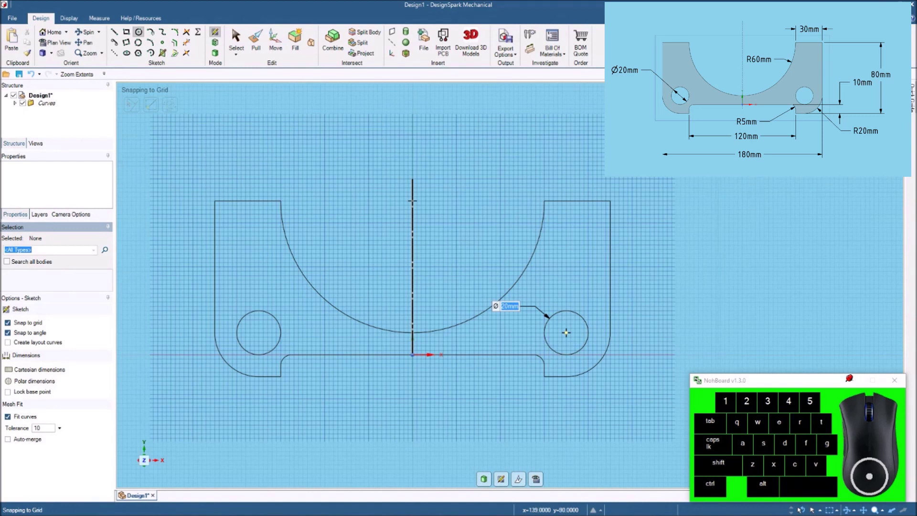
Step: Stop using the central construction line as the mirror line now that the holes are drawn
{"action": "left_click", "coordinate": [236, 42]}
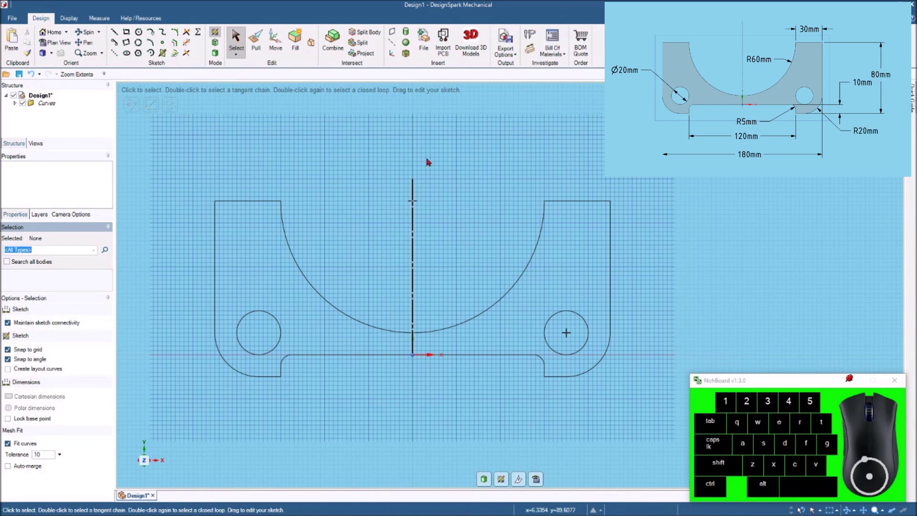
{"action": "left_click", "coordinate": [412, 236]}
{"action": "right_click", "coordinate": [413, 235]}
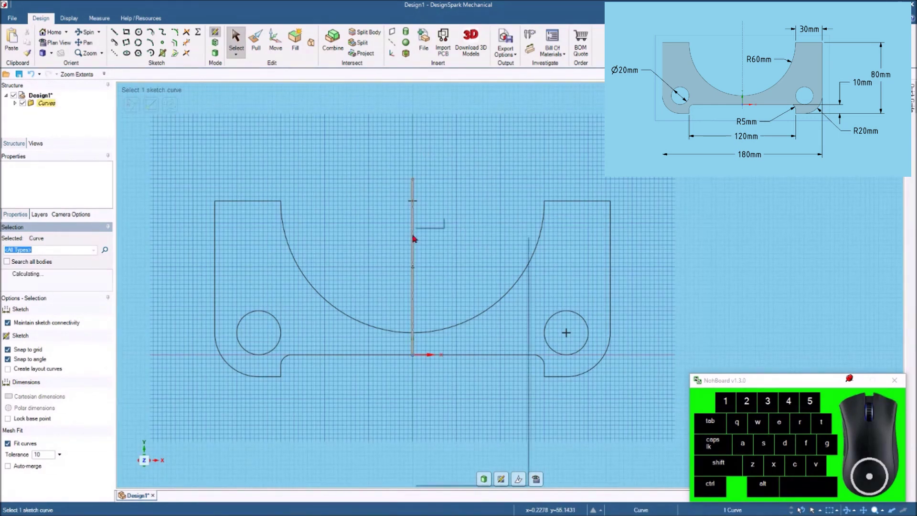
{"action": "left_click", "coordinate": [419, 240]}
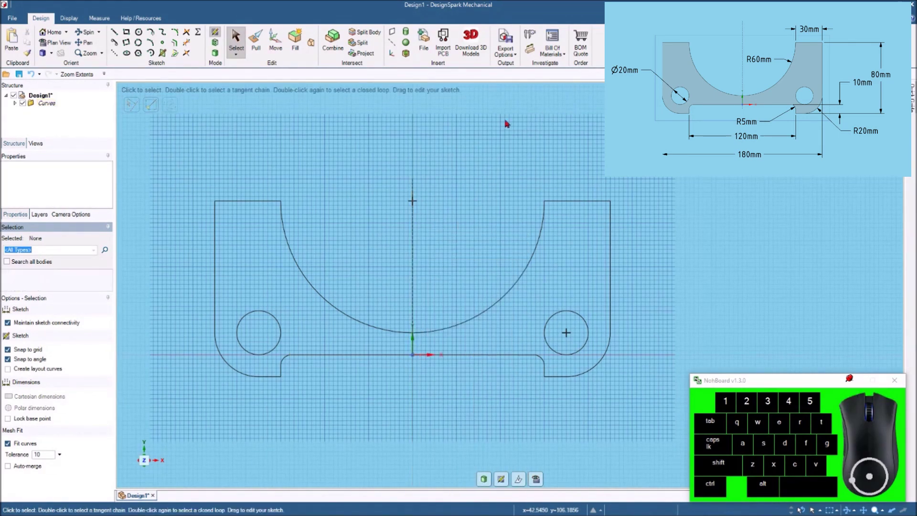
{"action": "scroll", "coordinate": [468, 200], "scroll_direction": "down", "scroll_amount": 1}
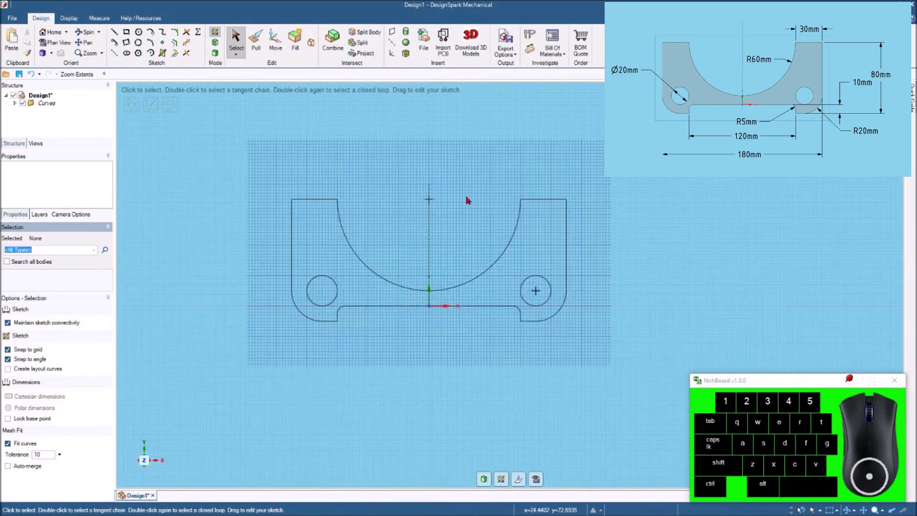
Step: Dimension the overall width between the two outer vertical edges, placing the dimension centrally below the profile
{"action": "scroll", "coordinate": [475, 200], "scroll_direction": "up", "scroll_amount": 1}
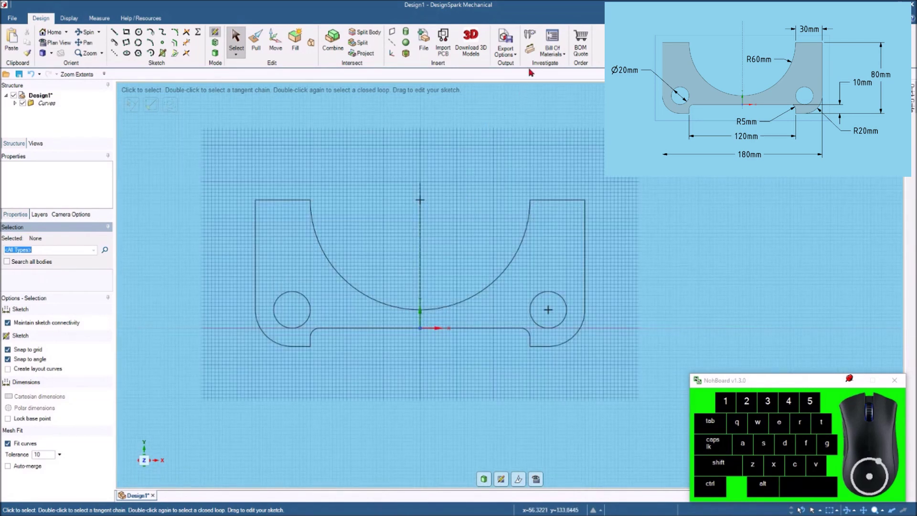
{"action": "left_click", "coordinate": [529, 54]}
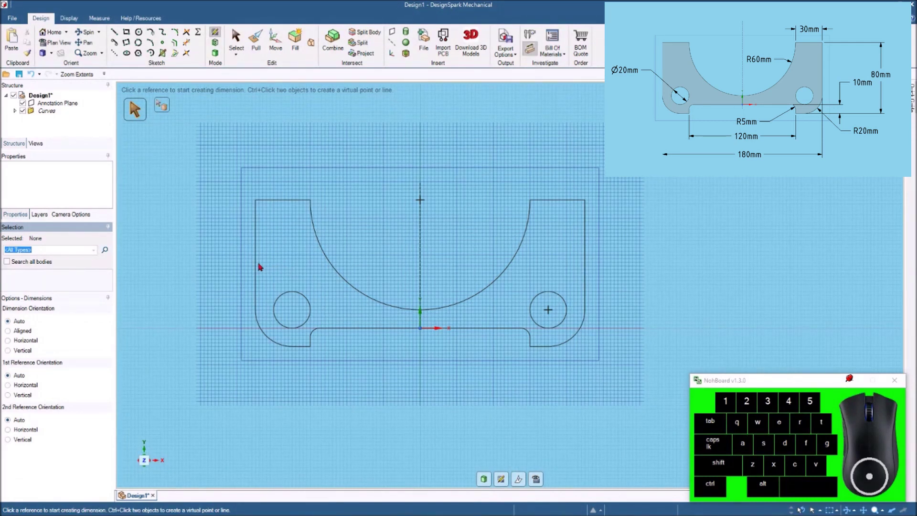
{"action": "left_click", "coordinate": [256, 283]}
{"action": "left_click", "coordinate": [584, 286]}
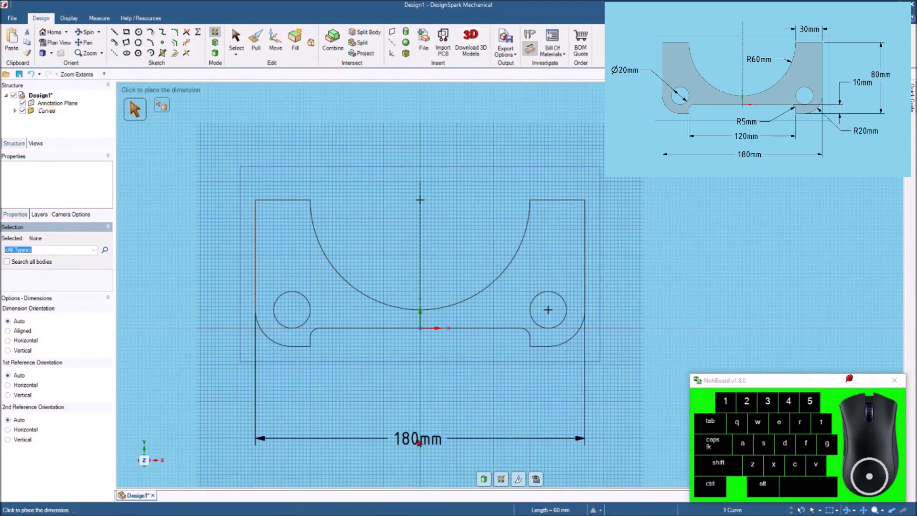
{"action": "left_click", "coordinate": [421, 438]}
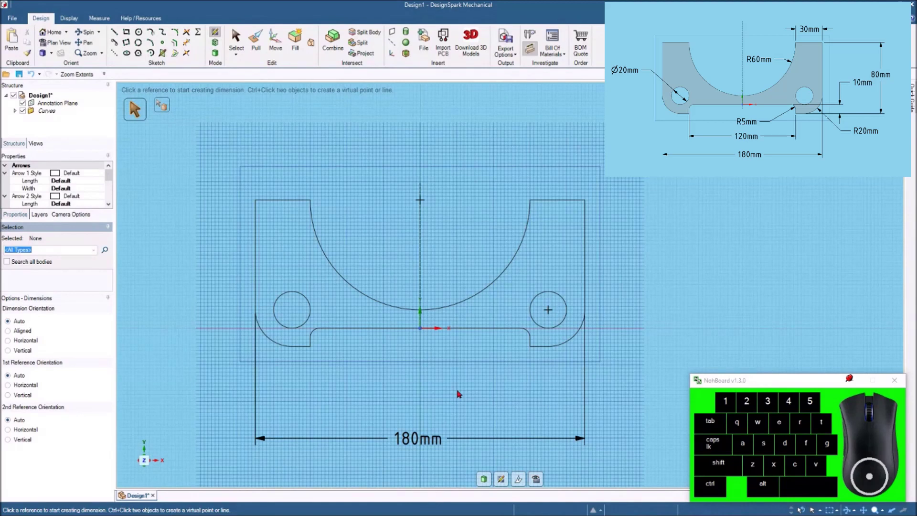
Step: Dimension the profile's overall height and the depth of the bottom recess, placing both to the right of the profile
{"action": "left_click", "coordinate": [539, 349]}
{"action": "left_click", "coordinate": [557, 204]}
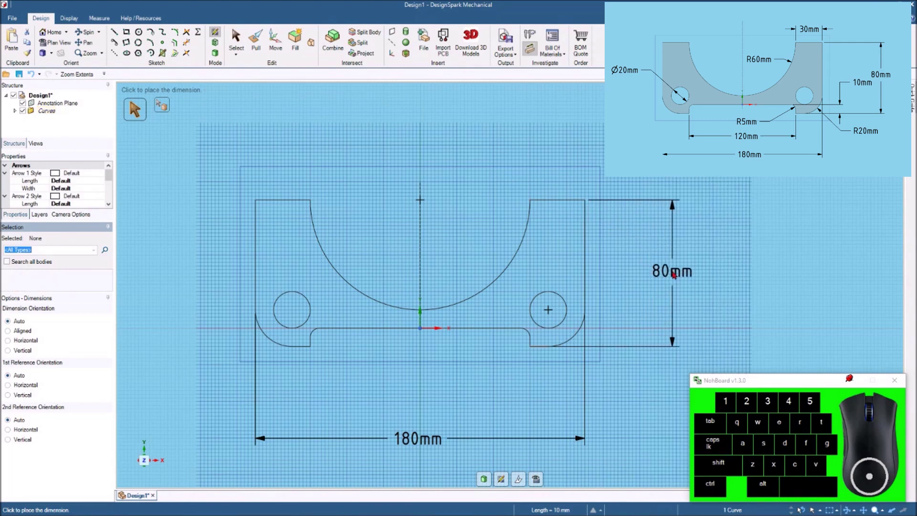
{"action": "left_click", "coordinate": [673, 275]}
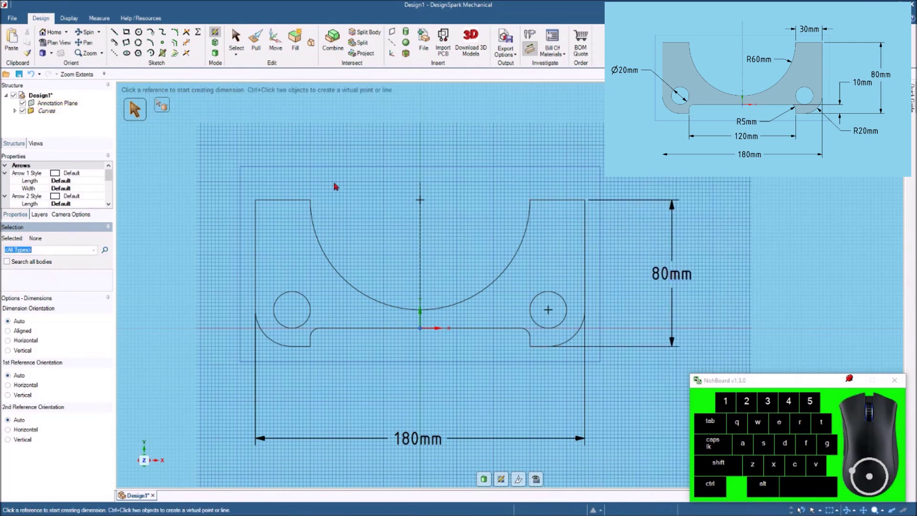
{"action": "left_click", "coordinate": [537, 349]}
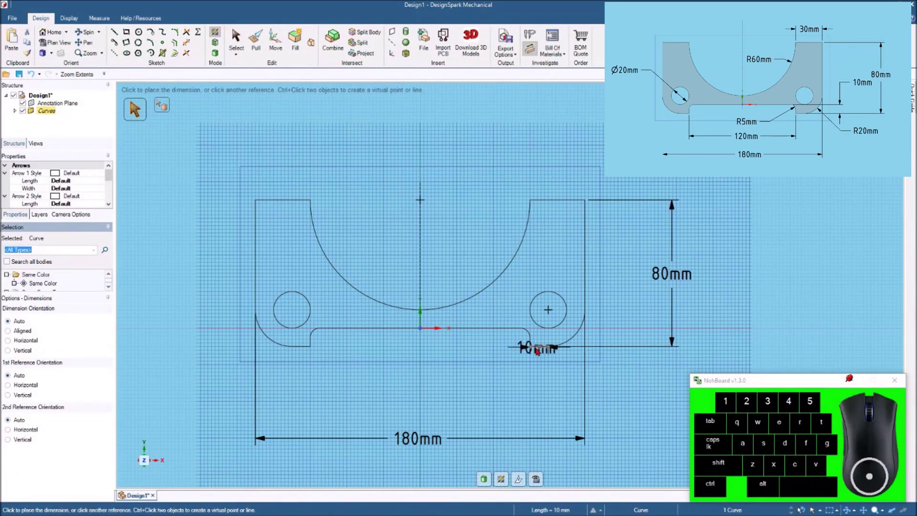
{"action": "left_click", "coordinate": [486, 330]}
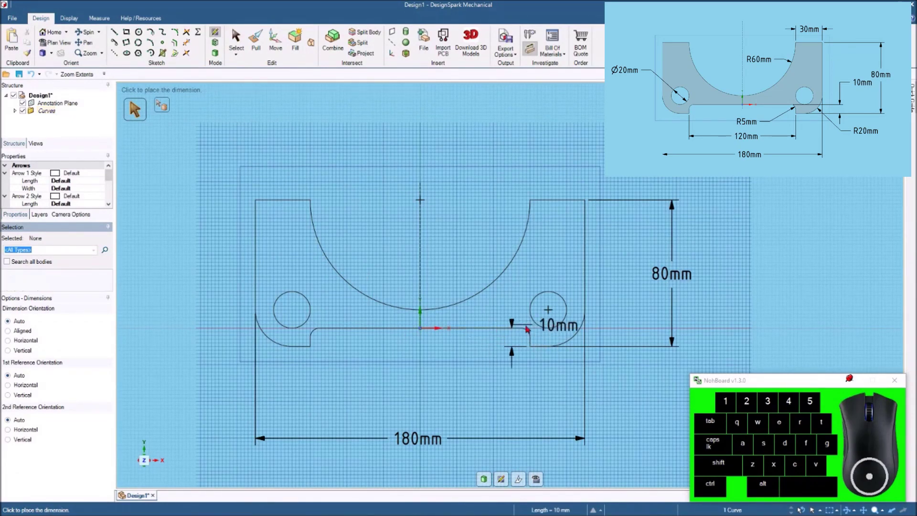
{"action": "left_click", "coordinate": [625, 339]}
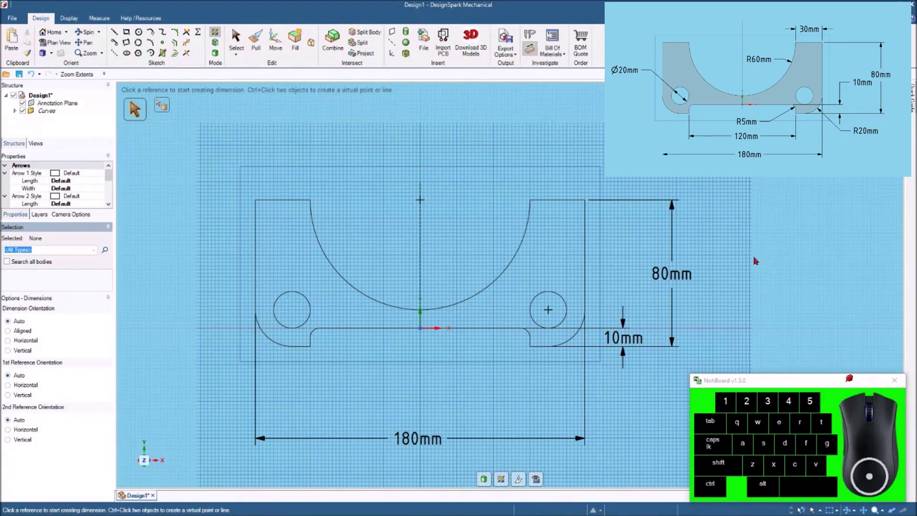
Step: Add radius dimensions to the right outer bottom corner arc and to the large semicircular cutout
{"action": "left_click", "coordinate": [573, 340]}
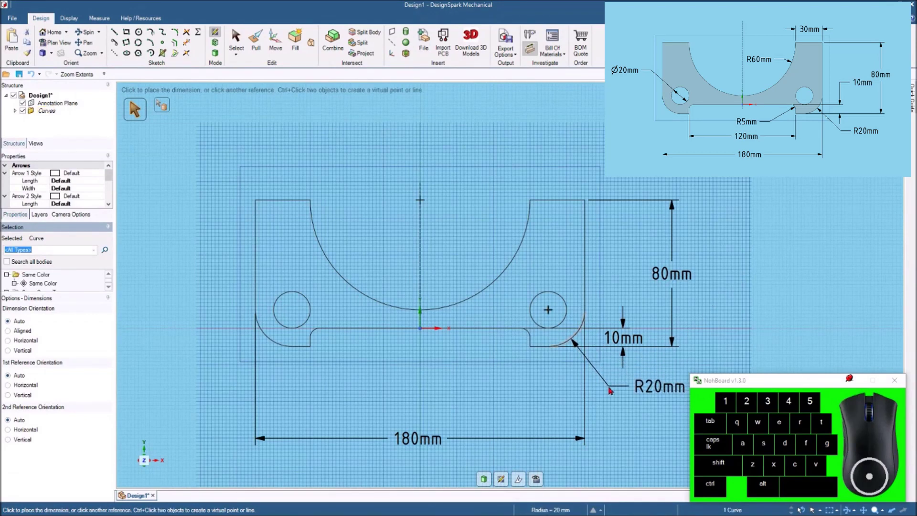
{"action": "left_click", "coordinate": [611, 391]}
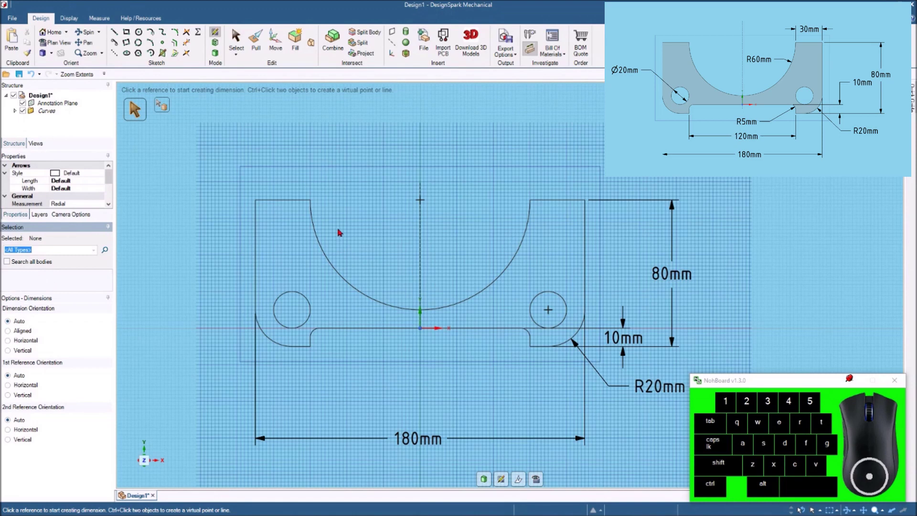
{"action": "middle_click_drag", "start_coordinate": [341, 229], "coordinate": [321, 219], "text": "shift"}
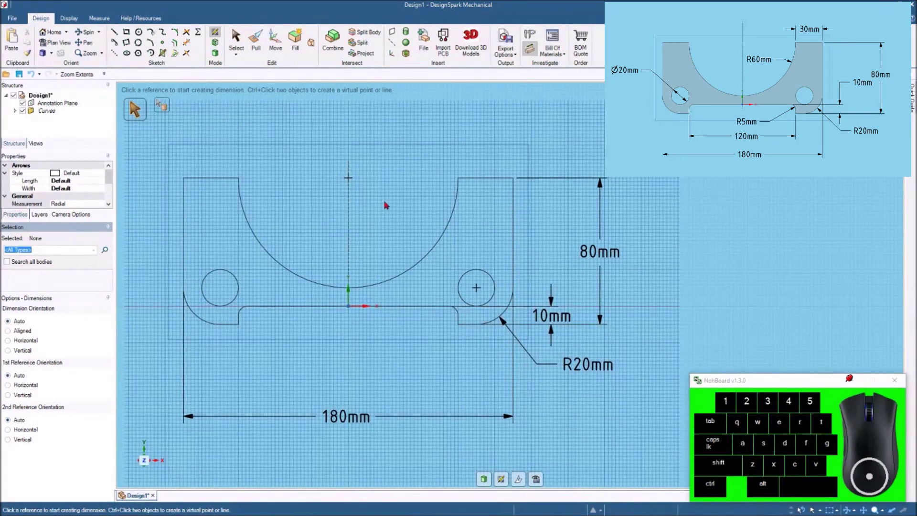
{"action": "left_click", "coordinate": [436, 243]}
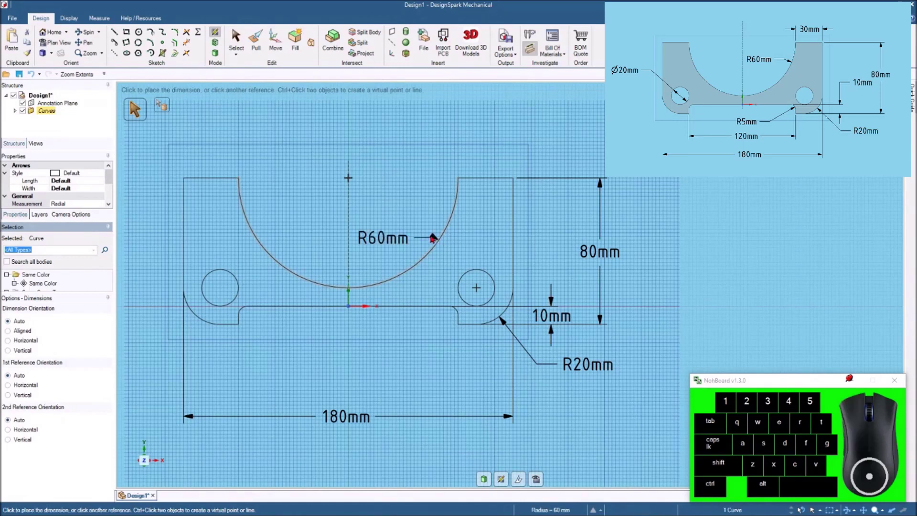
{"action": "left_click", "coordinate": [389, 221]}
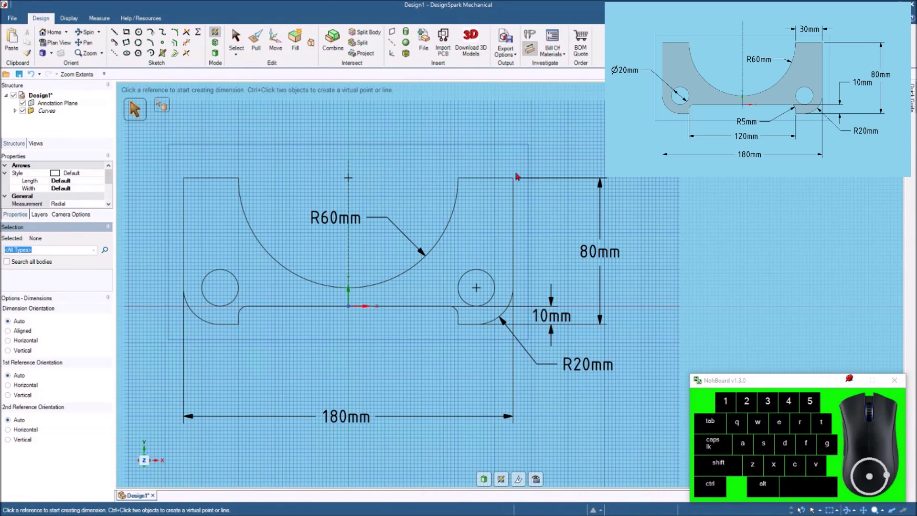
Step: Dimension the width of the right arm's top edge above the profile and the diameter of the left hole
{"action": "left_click", "coordinate": [482, 180]}
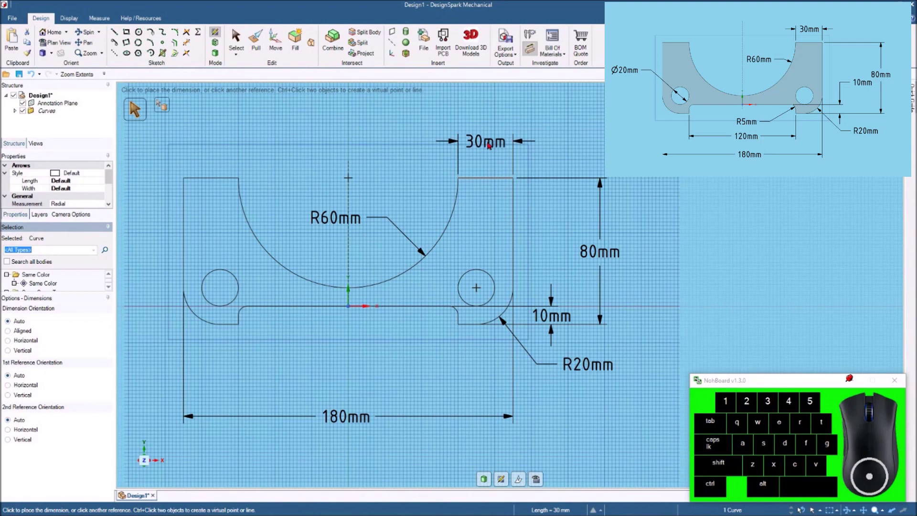
{"action": "left_click", "coordinate": [488, 145]}
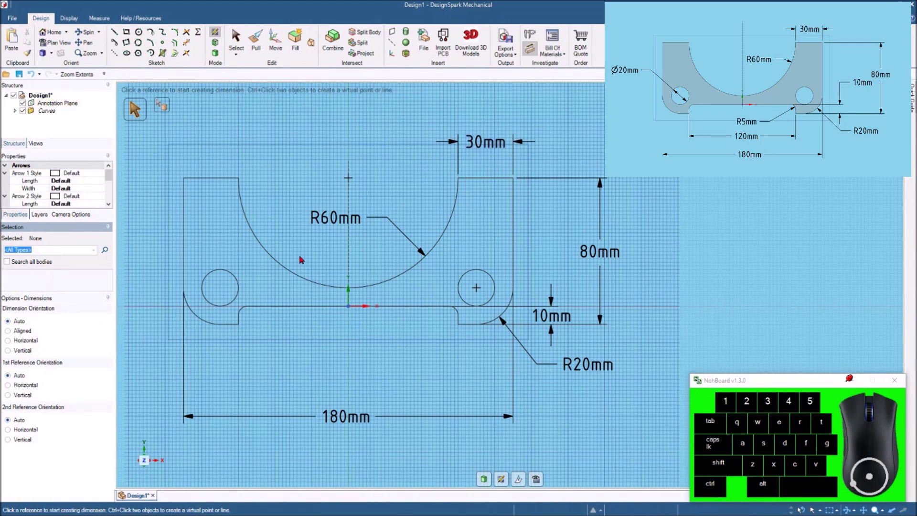
{"action": "left_click", "coordinate": [215, 270]}
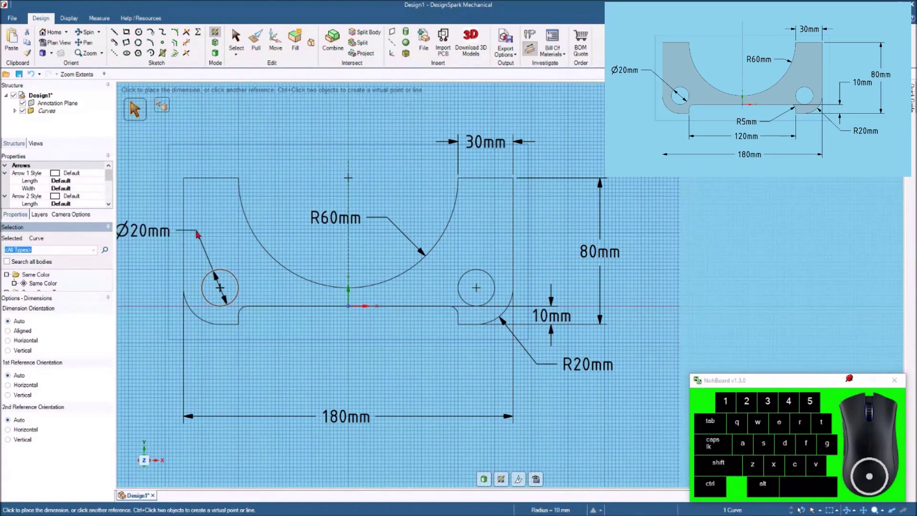
{"action": "left_click", "coordinate": [173, 238]}
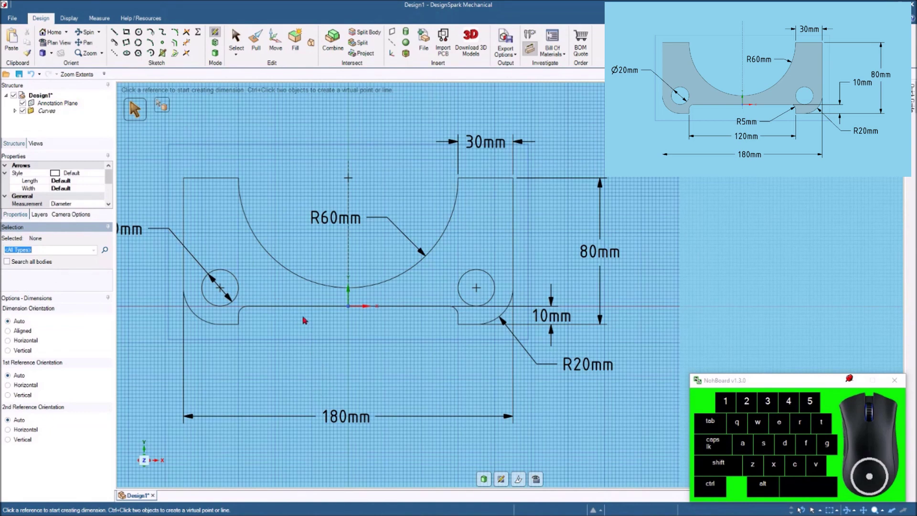
Step: Dimension the radius of the recess's right inner corner and the recess's width, placing the width above the overall width dimension
{"action": "scroll", "coordinate": [333, 309], "scroll_direction": "down", "scroll_amount": 2}
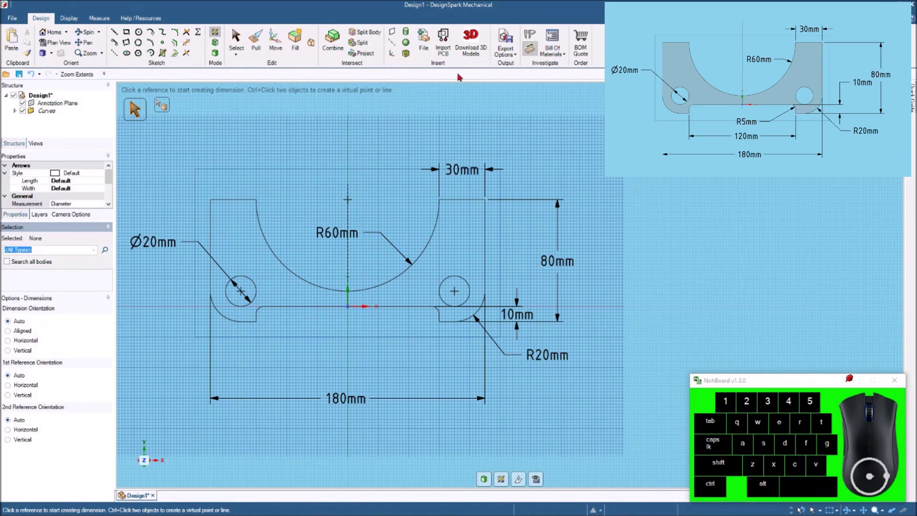
{"action": "left_click", "coordinate": [435, 310]}
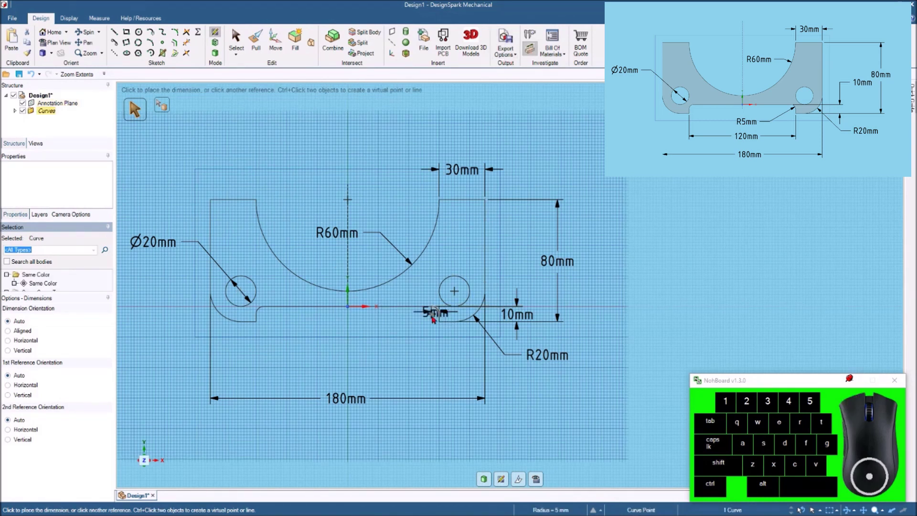
{"action": "left_click", "coordinate": [404, 338]}
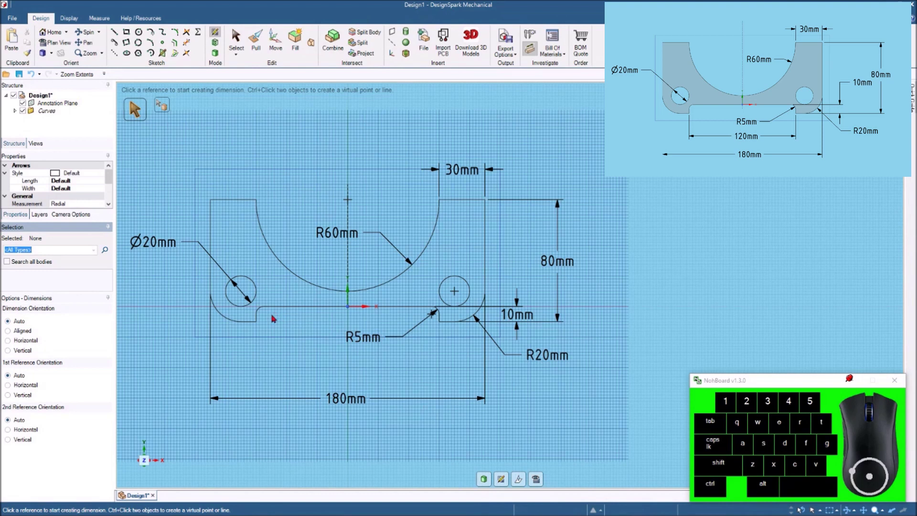
{"action": "left_click", "coordinate": [258, 322]}
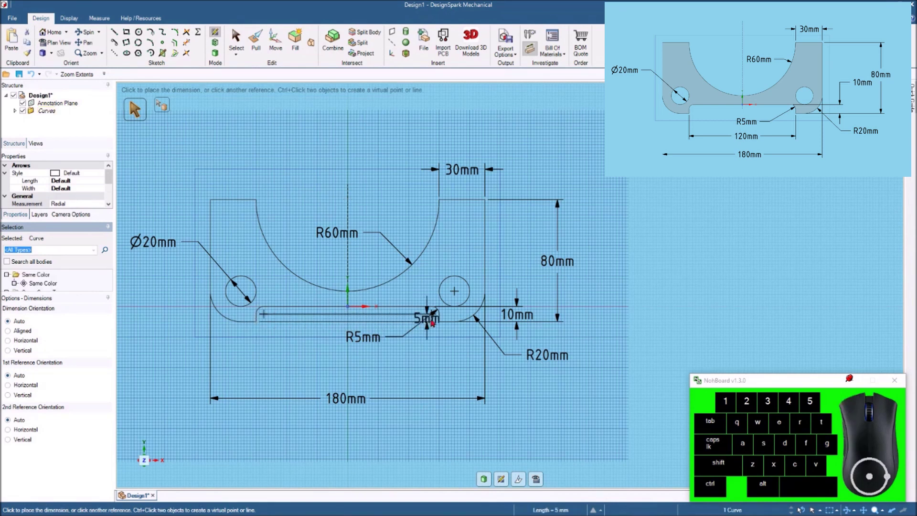
{"action": "left_click", "coordinate": [440, 323]}
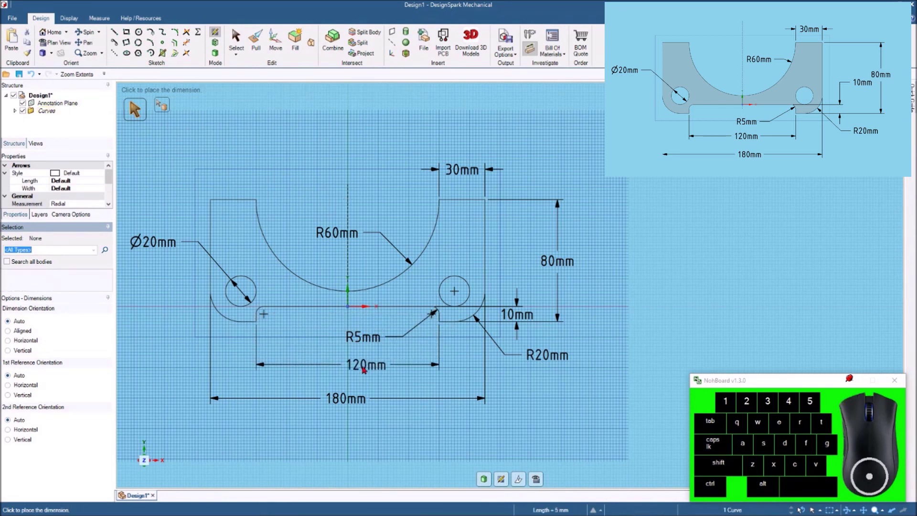
{"action": "left_click", "coordinate": [352, 367]}
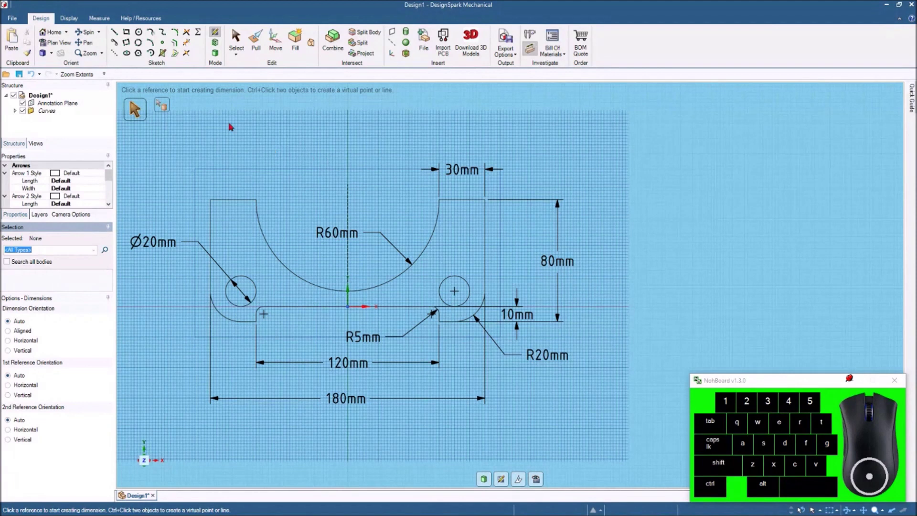
Step: Switch to 3D mode to turn the closed sketch into a surface and delete the circular faces inside both holes
{"action": "left_click", "coordinate": [216, 54]}
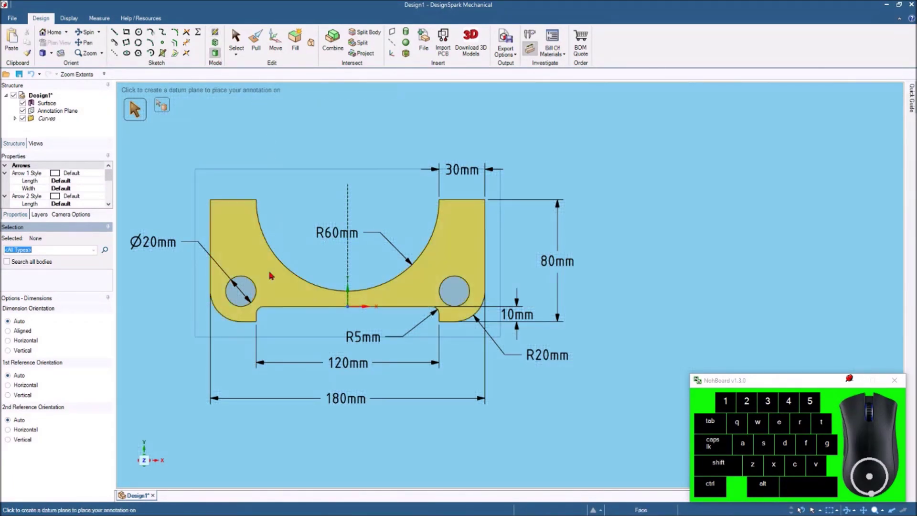
{"action": "left_click", "coordinate": [247, 292]}
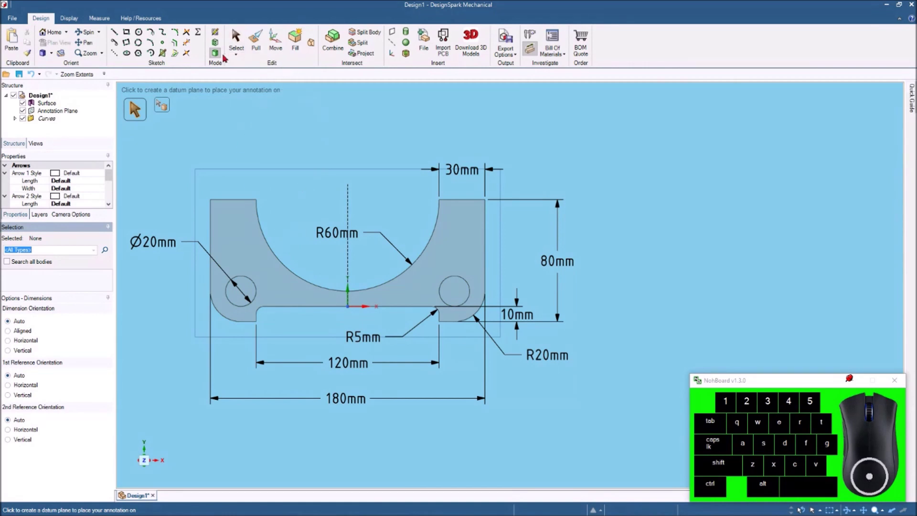
{"action": "left_click", "coordinate": [236, 40]}
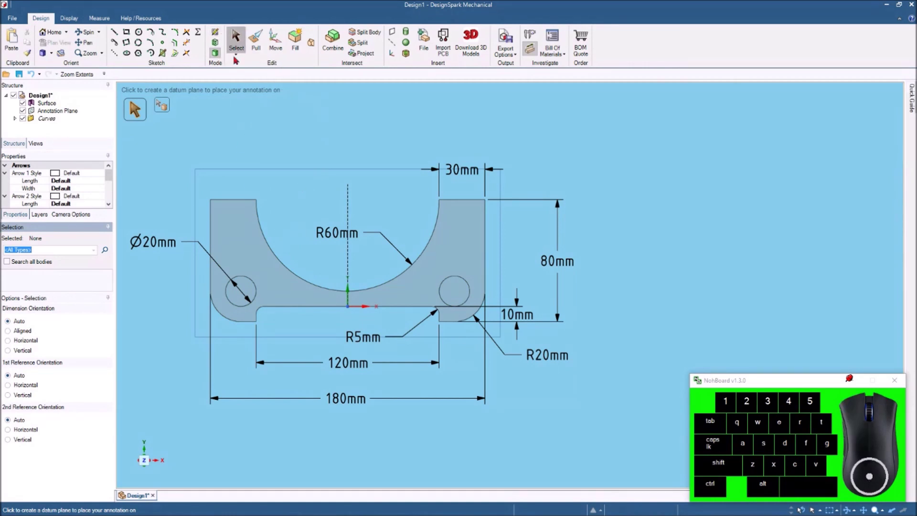
{"action": "left_click", "coordinate": [249, 289]}
{"action": "key", "text": "Delete"}
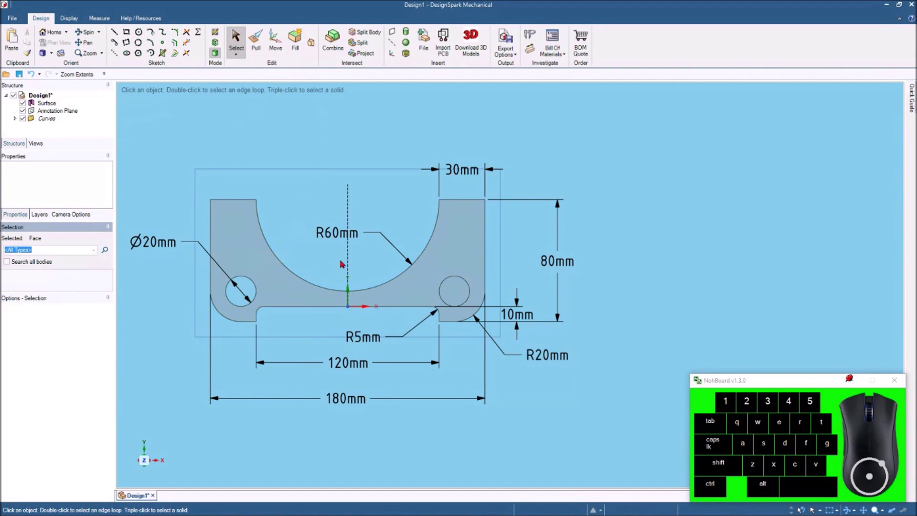
{"action": "left_click", "coordinate": [452, 290]}
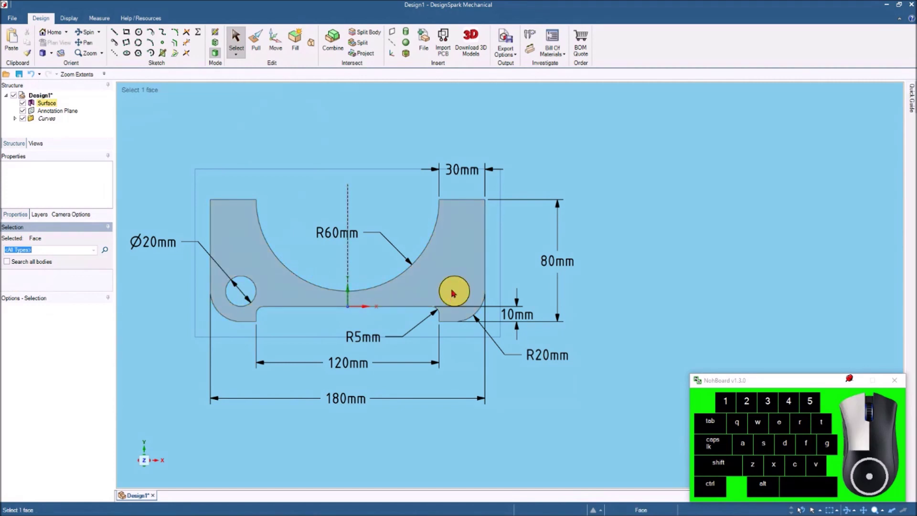
{"action": "left_click", "coordinate": [701, 198]}
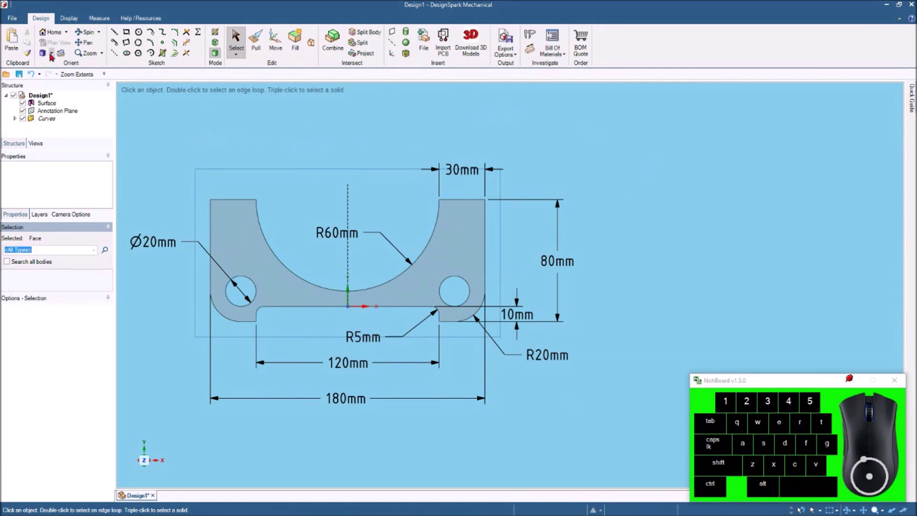
Step: Hide the Annotation Plane and the Curves so that only the bracket surface is displayed
{"action": "left_click", "coordinate": [51, 33]}
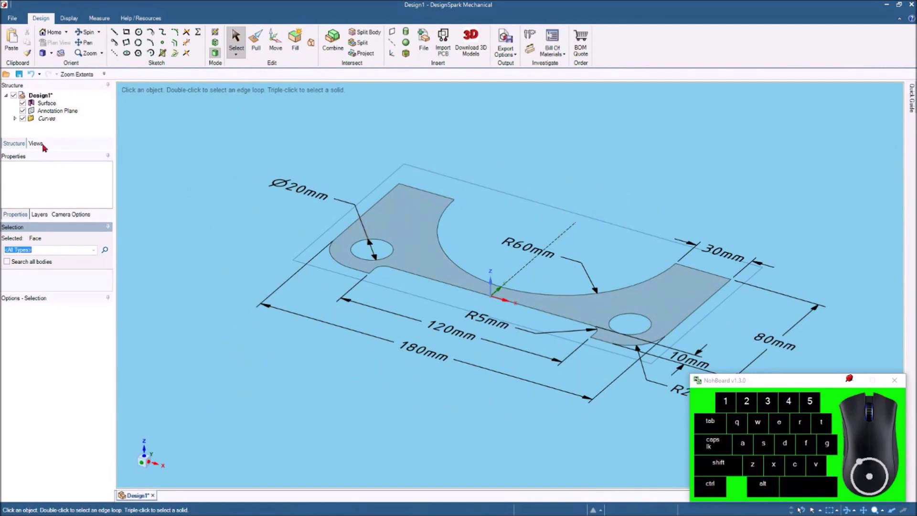
{"action": "left_click", "coordinate": [22, 111]}
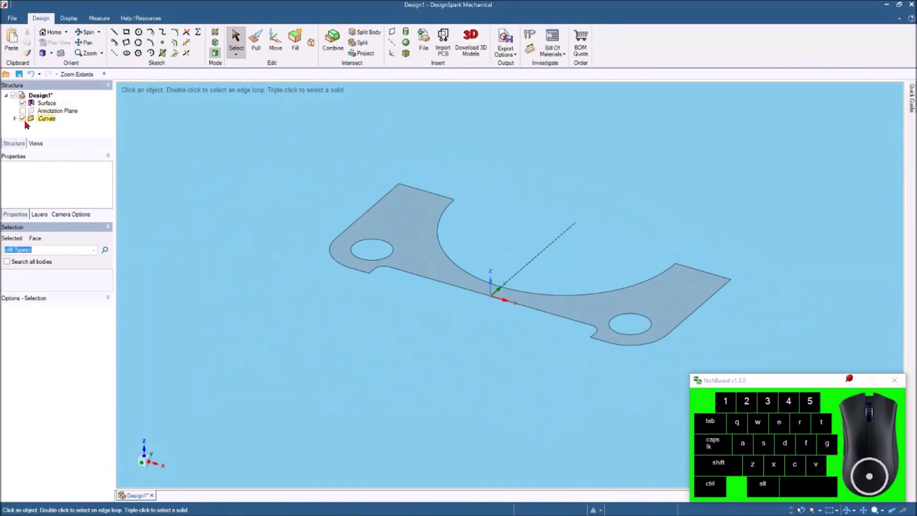
{"action": "left_click", "coordinate": [23, 119]}
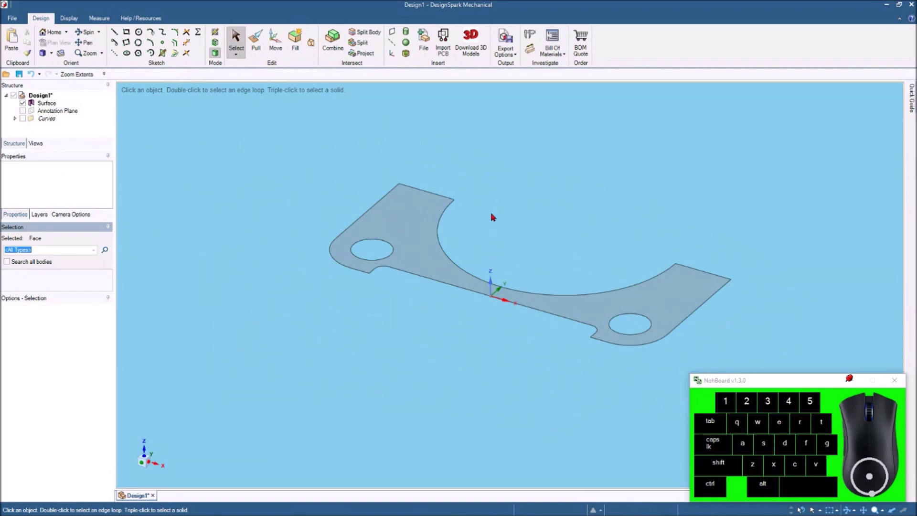
{"action": "left_click", "coordinate": [379, 236]}
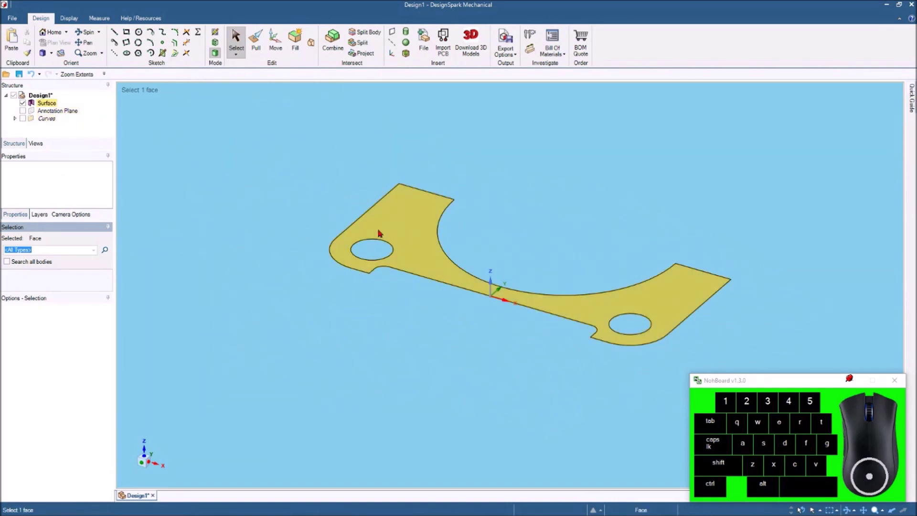
{"action": "left_click", "coordinate": [543, 217]}
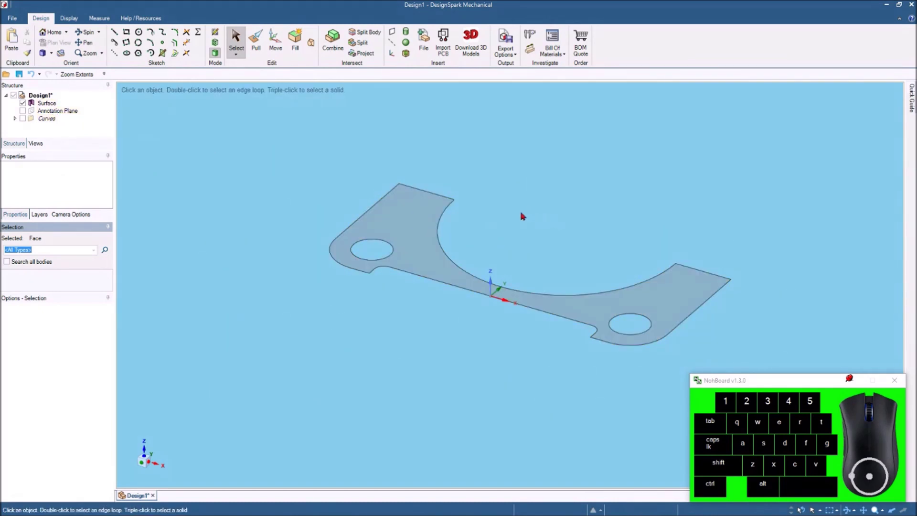
Step: Pull the bracket surface's face upward by 50 mm to turn the profile into a solid
{"action": "left_click", "coordinate": [430, 217]}
{"action": "middle_click_drag", "start_coordinate": [418, 213], "coordinate": [304, 207], "text": "shift"}
{"action": "left_click", "coordinate": [295, 212]}
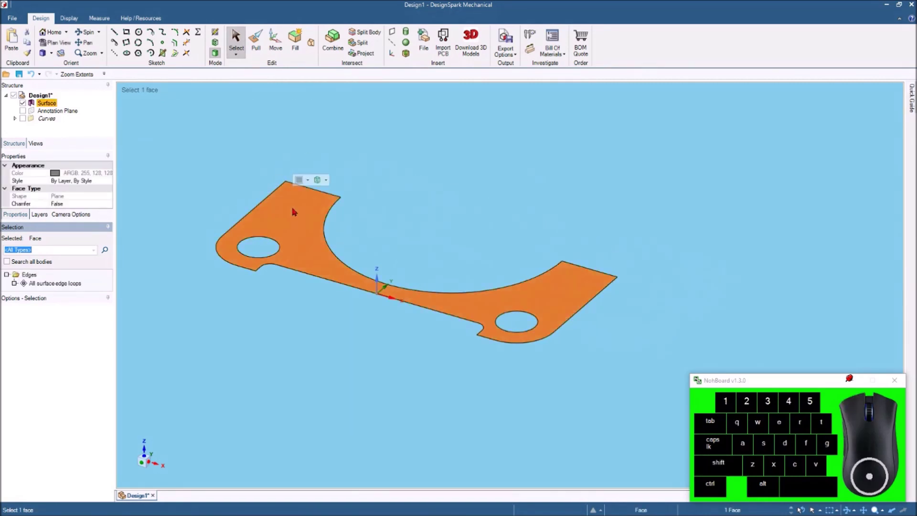
{"action": "left_click", "coordinate": [257, 41]}
{"action": "left_click_drag", "start_coordinate": [408, 253], "coordinate": [410, 170]}
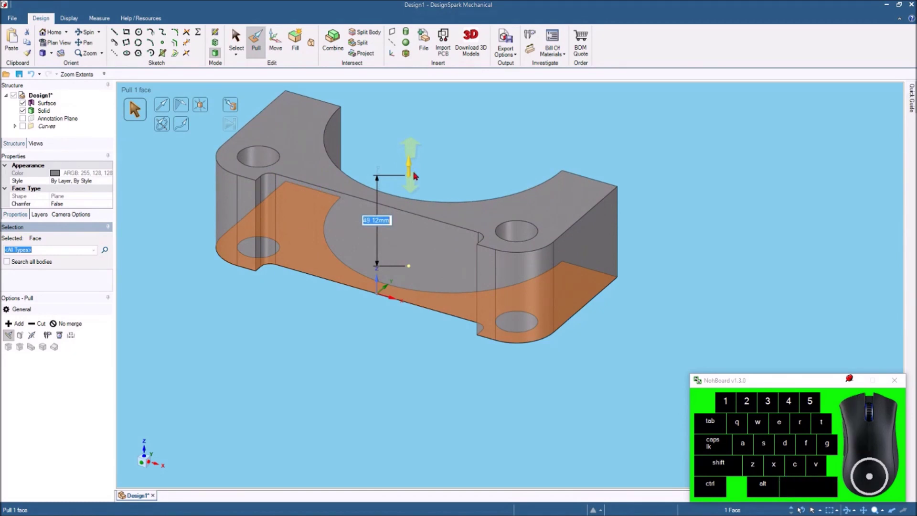
{"action": "type", "text": "50"}
{"action": "key", "text": "Return"}
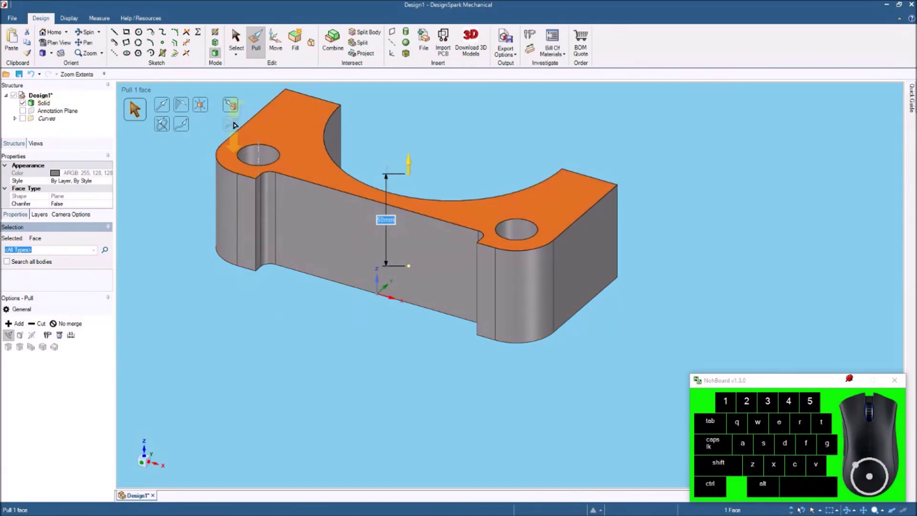
{"action": "left_click", "coordinate": [231, 50]}
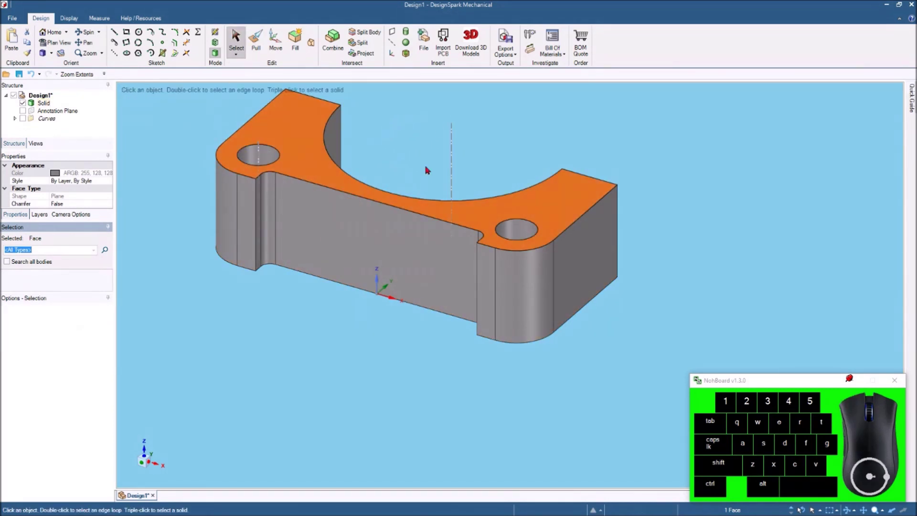
Step: Examine the bracket solid from its profile side, in plan view and at a slight angle, with nothing selected
{"action": "scroll", "coordinate": [435, 165], "scroll_direction": "up", "scroll_amount": 2}
{"action": "scroll", "coordinate": [434, 166], "scroll_direction": "down", "scroll_amount": 2}
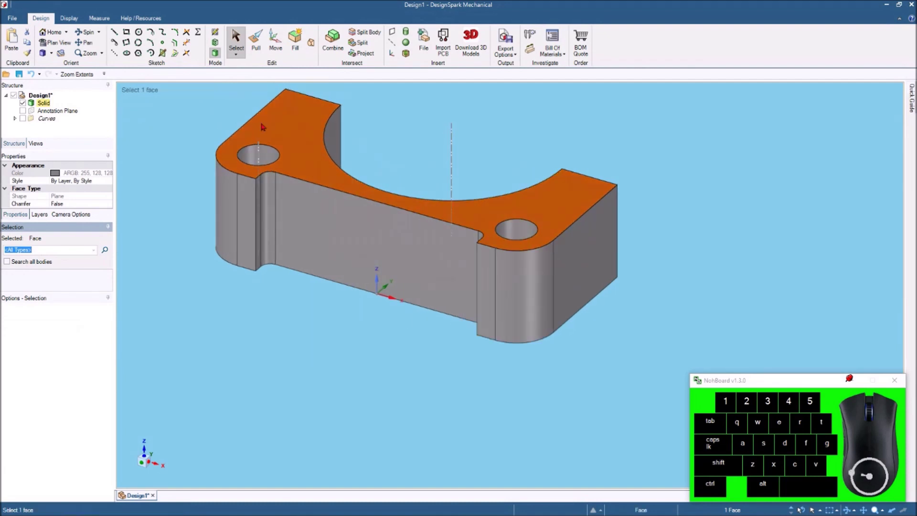
{"action": "left_click", "coordinate": [55, 43]}
{"action": "middle_click_drag", "start_coordinate": [537, 180], "coordinate": [466, 185]}
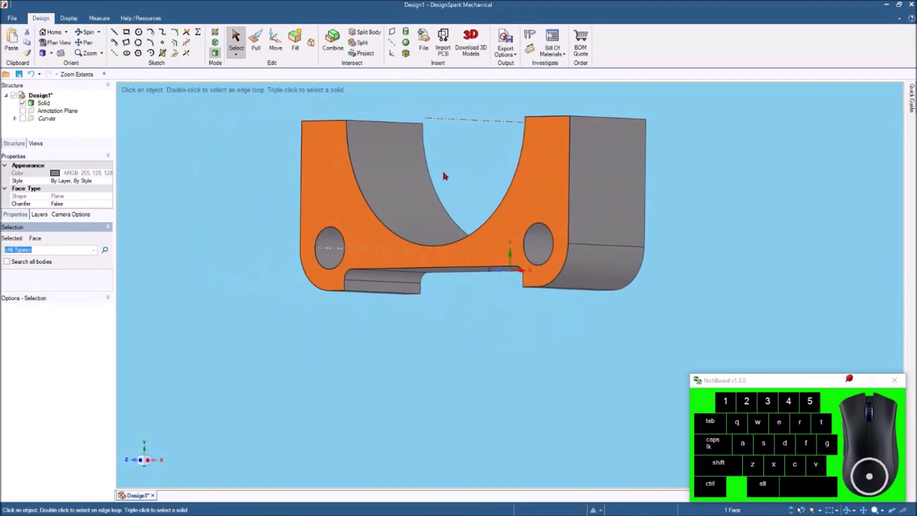
{"action": "left_click", "coordinate": [230, 172]}
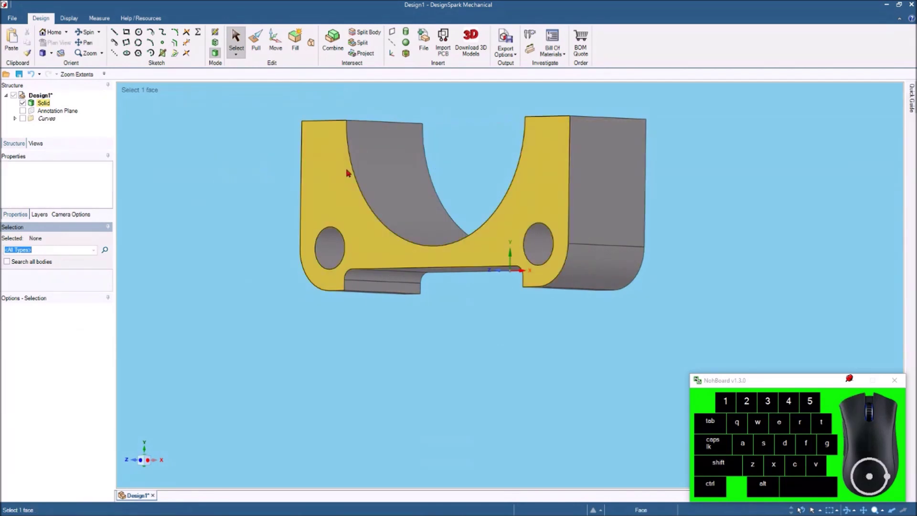
{"action": "middle_click_drag", "start_coordinate": [329, 158], "coordinate": [283, 239], "text": "shift"}
{"action": "left_click", "coordinate": [207, 159]}
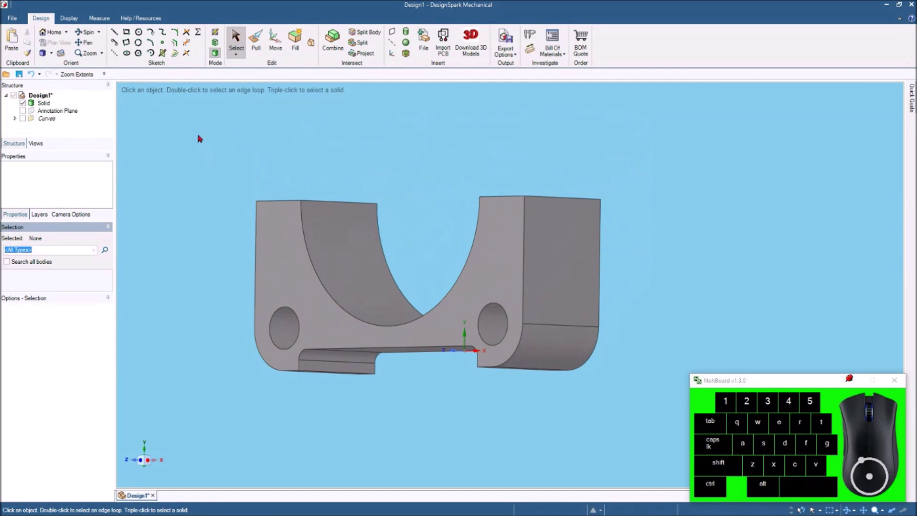